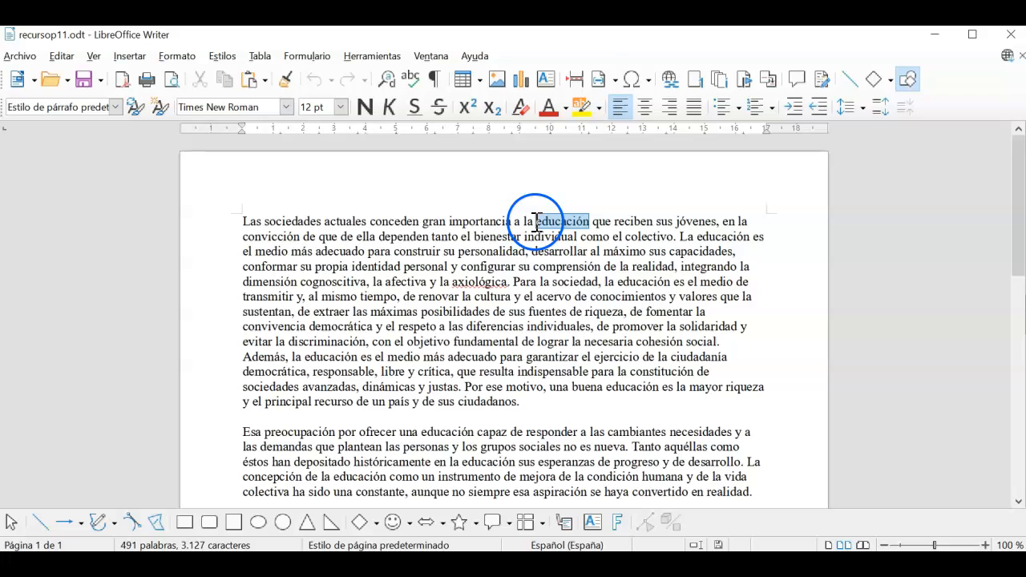
# Format the first 'educación' as bold Arial 14 pt
pyautogui.click(286, 107)
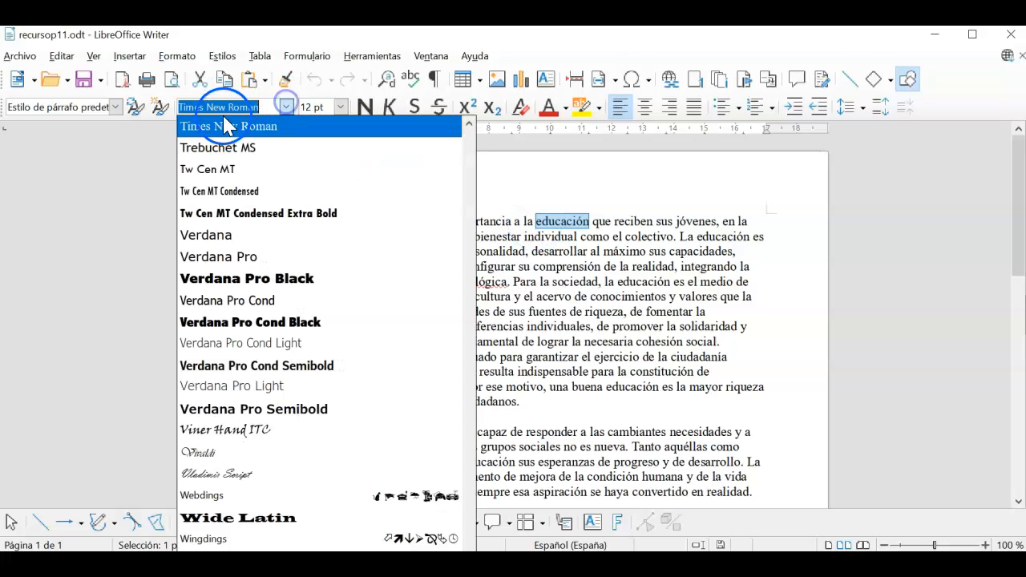
pyautogui.click(468, 142)
pyautogui.moveTo(468, 142); pyautogui.dragTo(468, 134)
pyautogui.click(210, 235)
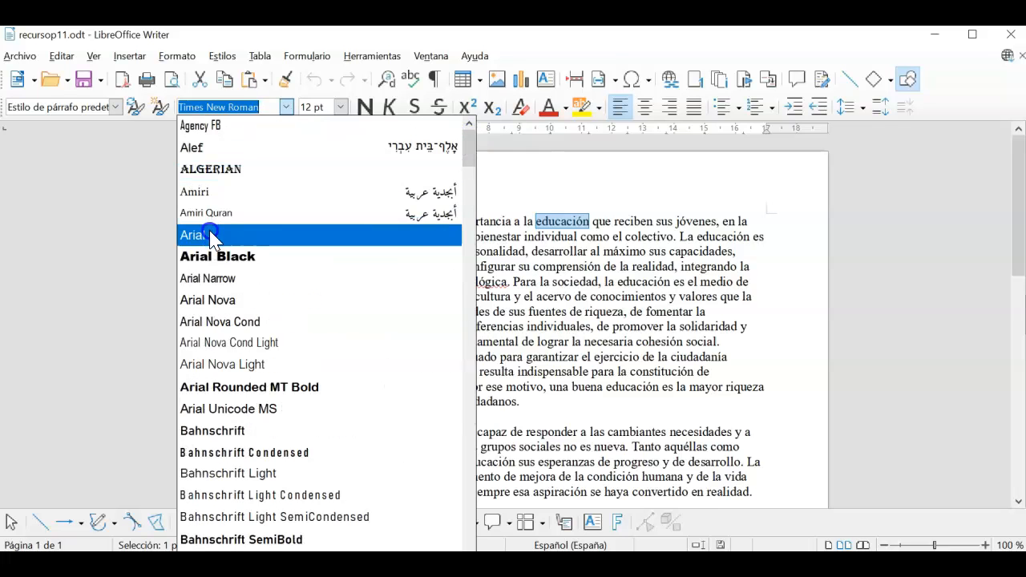
pyautogui.click(340, 108)
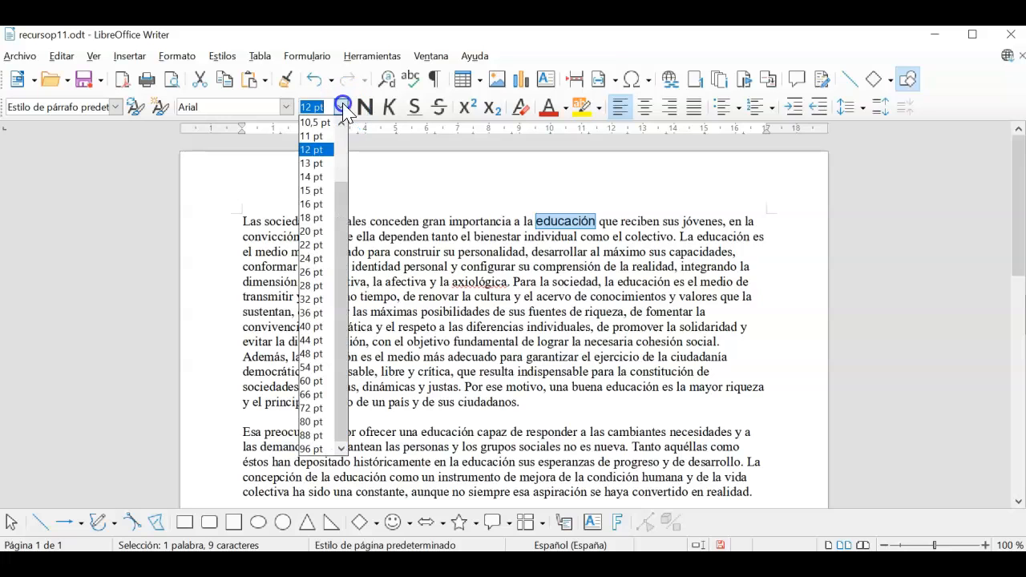
pyautogui.click(311, 176)
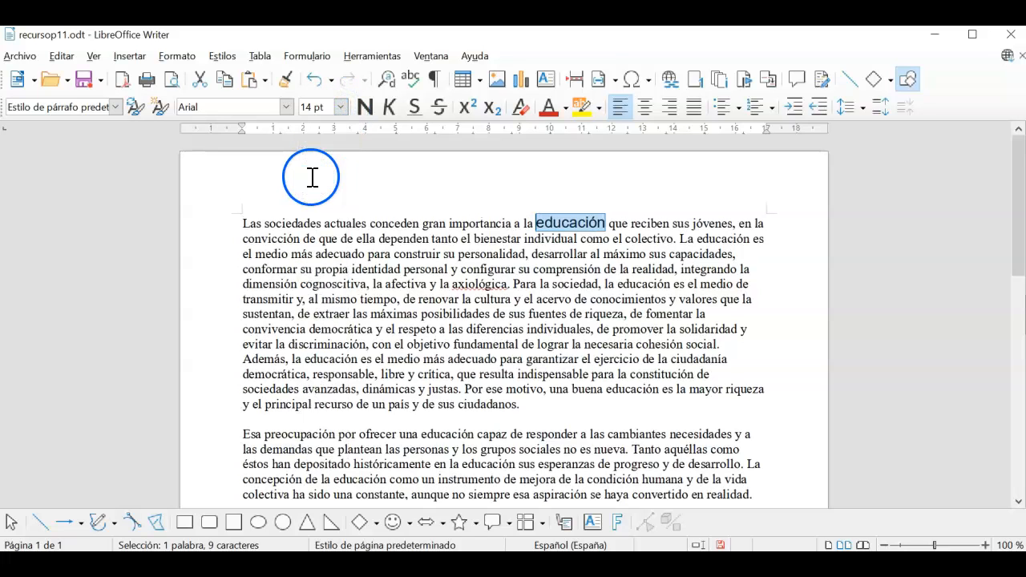
pyautogui.click(365, 106)
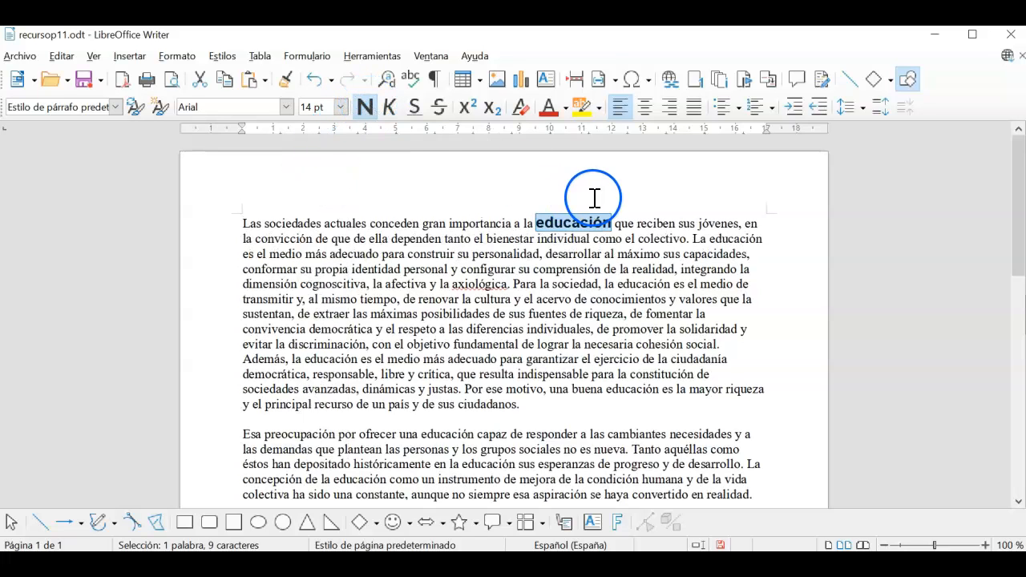
pyautogui.click(623, 217)
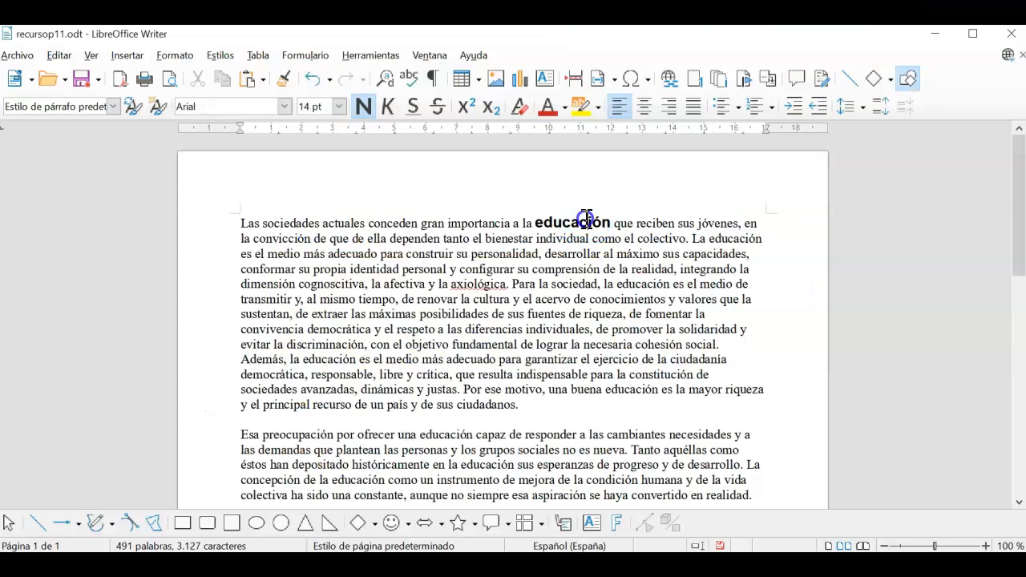
# Select the already-formatted first 'educación' in the opening line
pyautogui.doubleClick(586, 222)
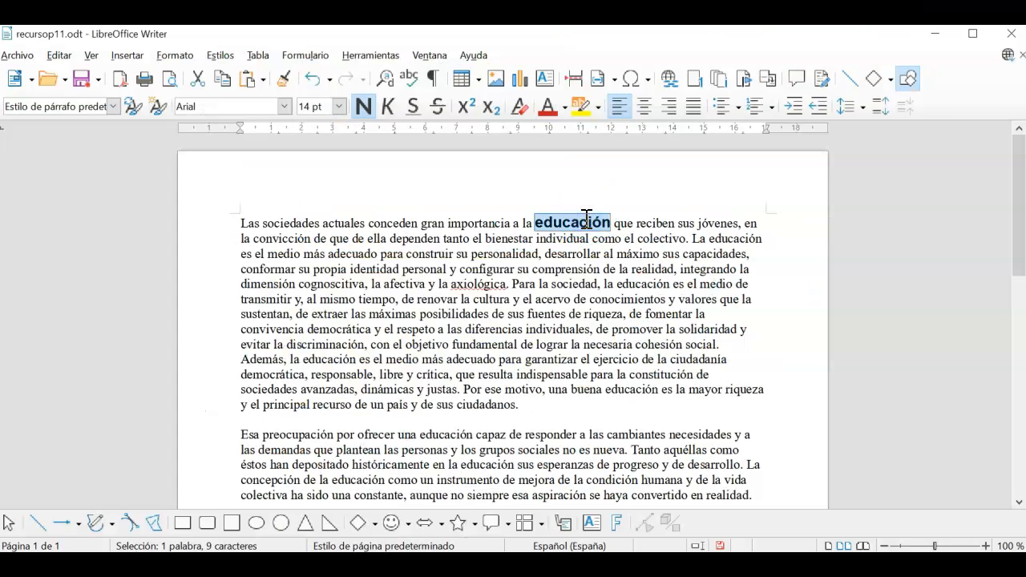
# Clone the bold Arial 14 pt formatting from the first 'educación' onto the second
pyautogui.click(284, 80)
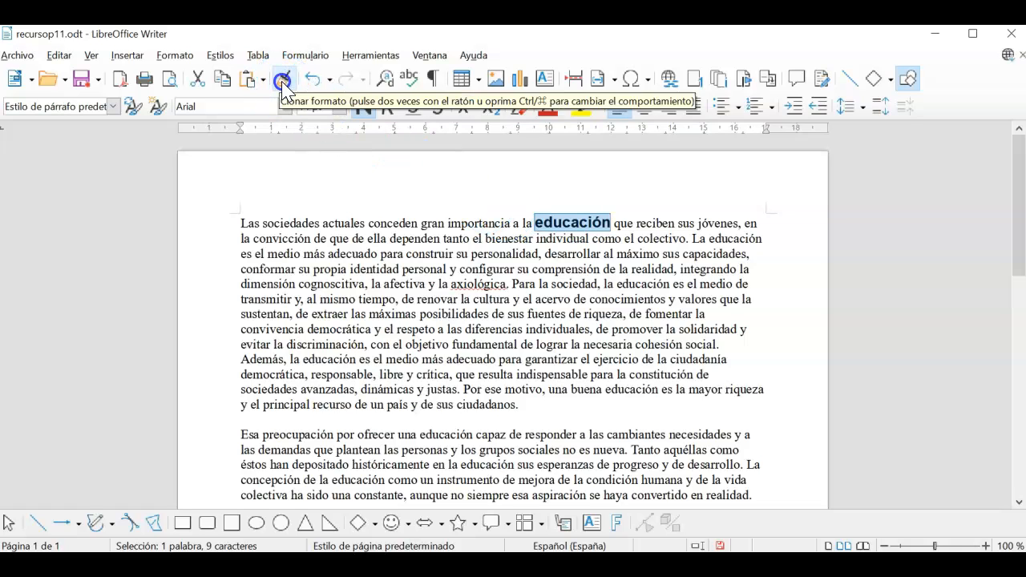
pyautogui.click(735, 239)
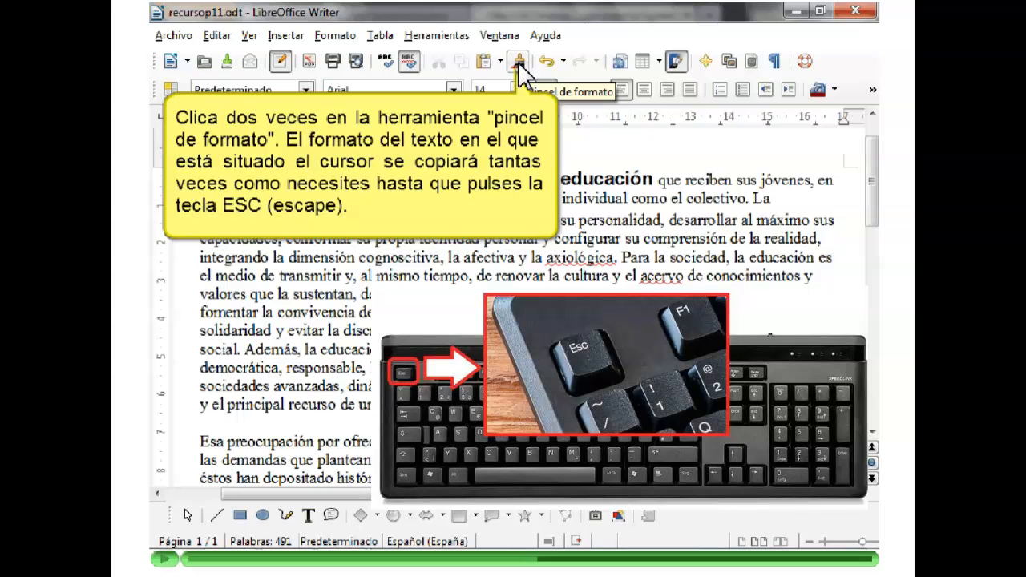
pyautogui.click(165, 560)
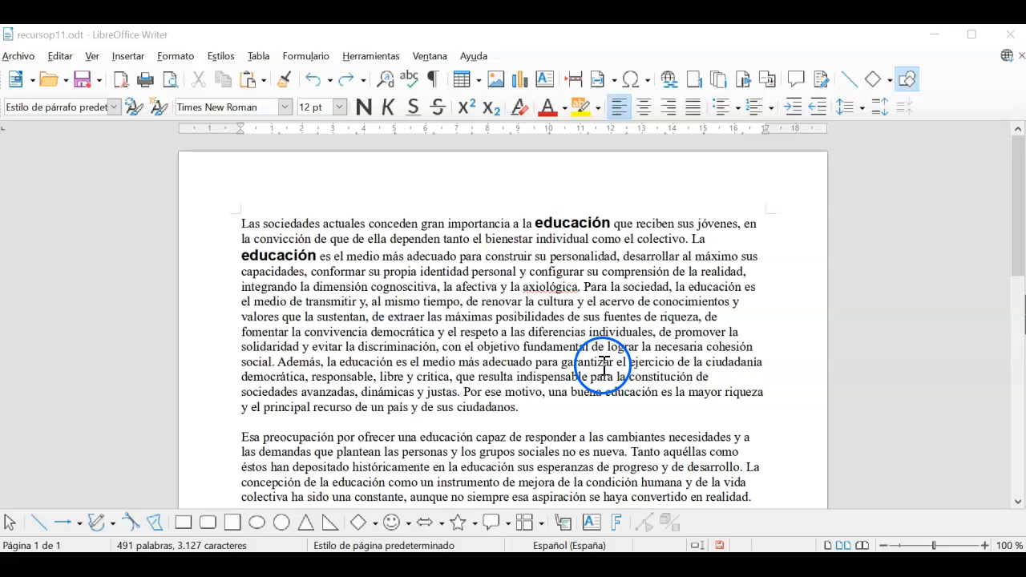
# Paint bold Arial 14 pt onto the third, fourth and fifth 'educación' with repeated Clone Formatting
pyautogui.doubleClick(576, 224)
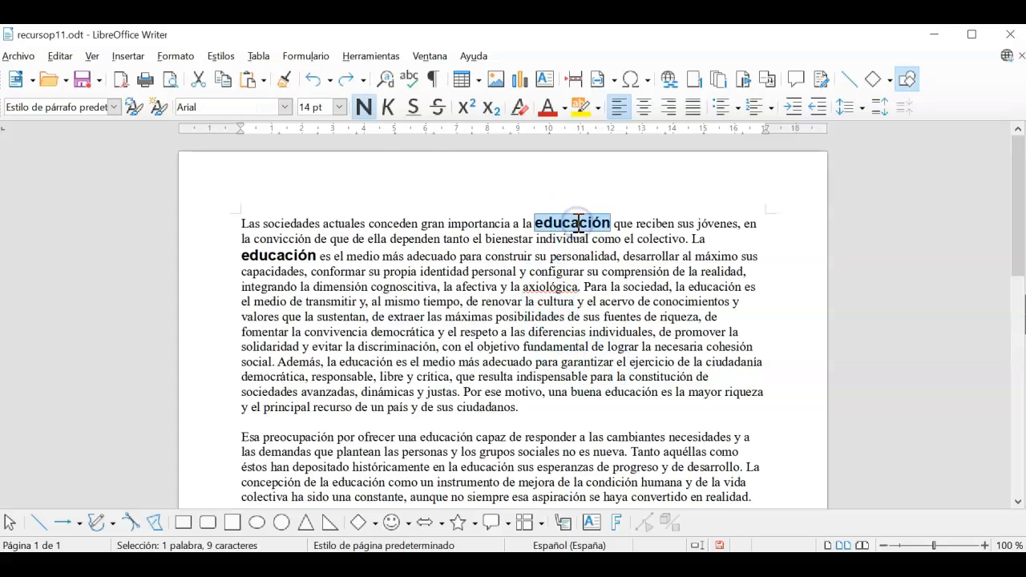
pyautogui.doubleClick(280, 80)
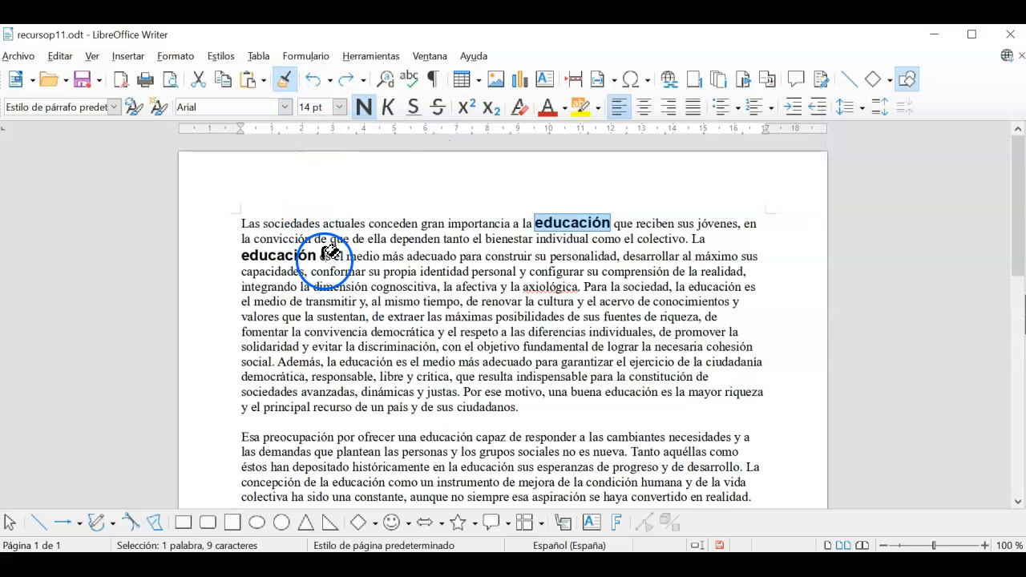
pyautogui.click(715, 278)
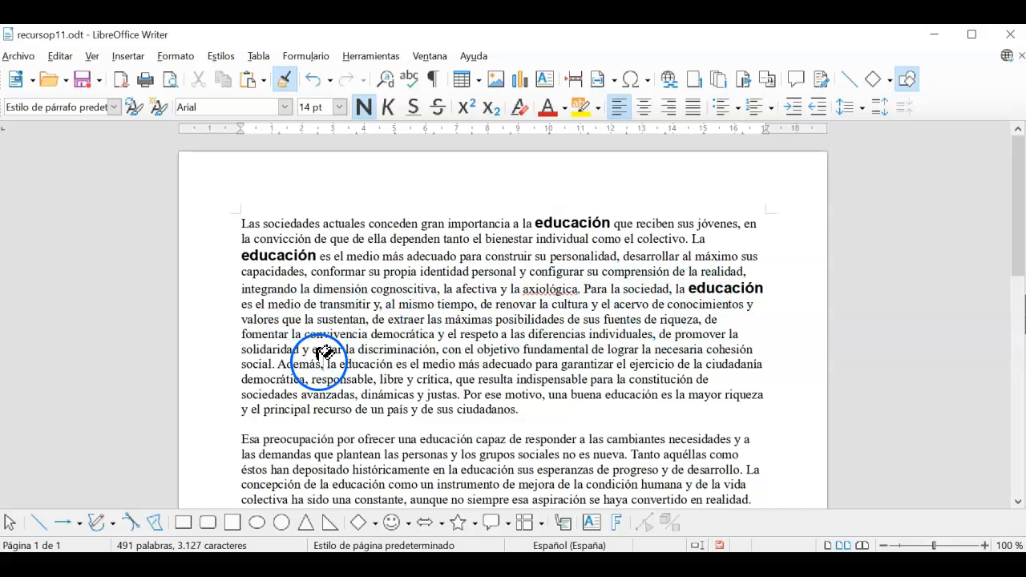
pyautogui.click(369, 363)
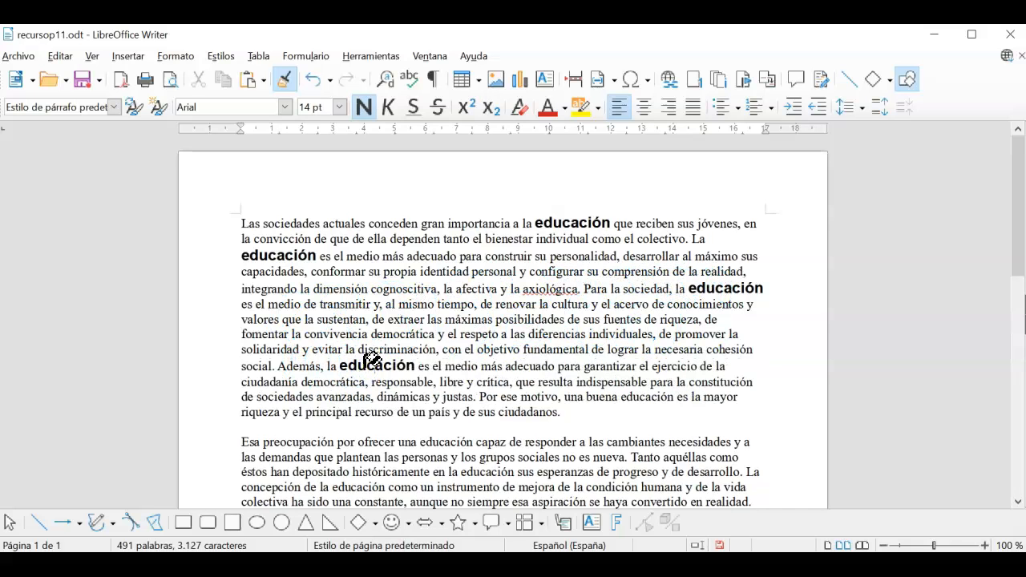
pyautogui.click(657, 399)
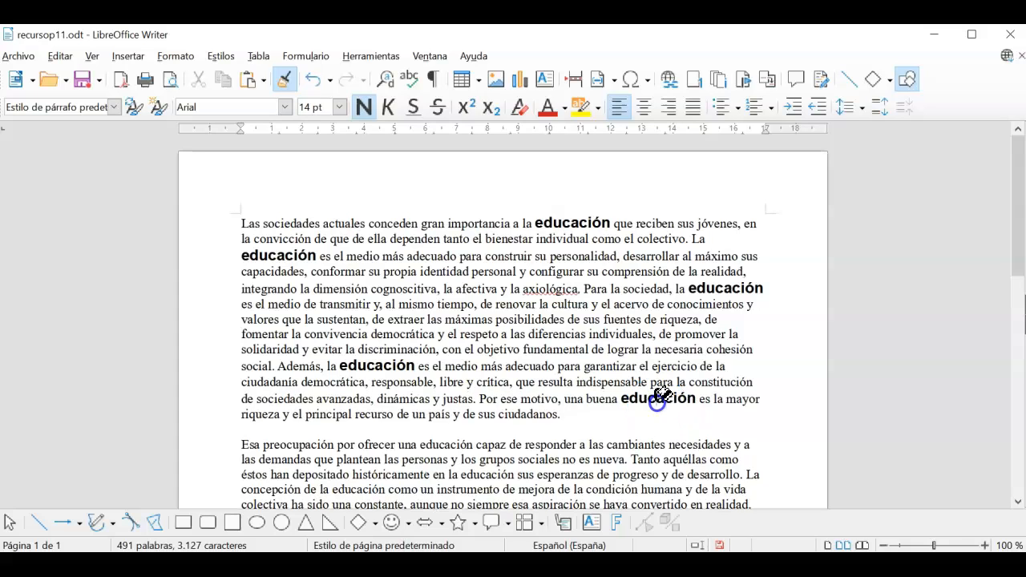
pyautogui.press('Escape')
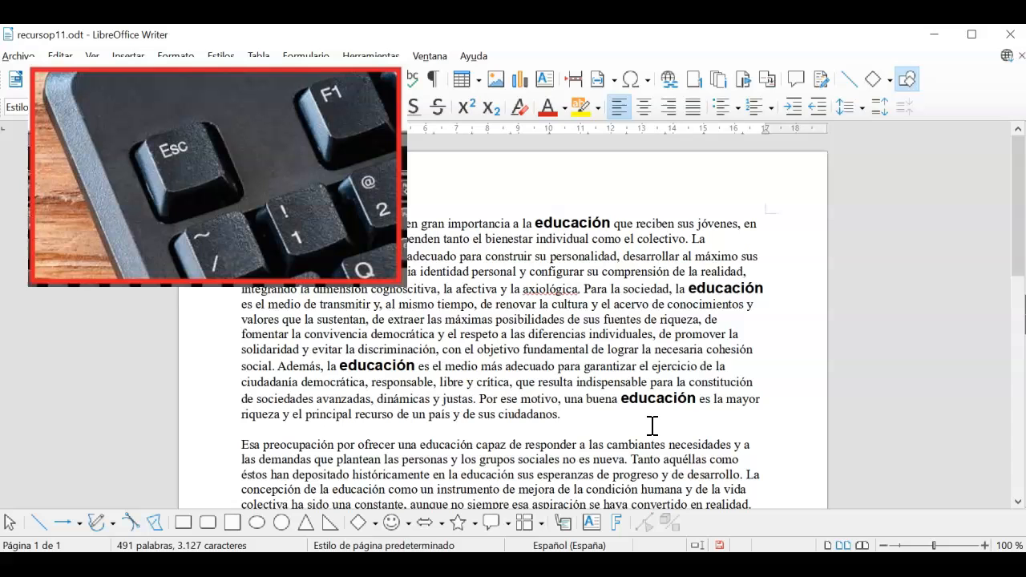
pyautogui.click(58, 492)
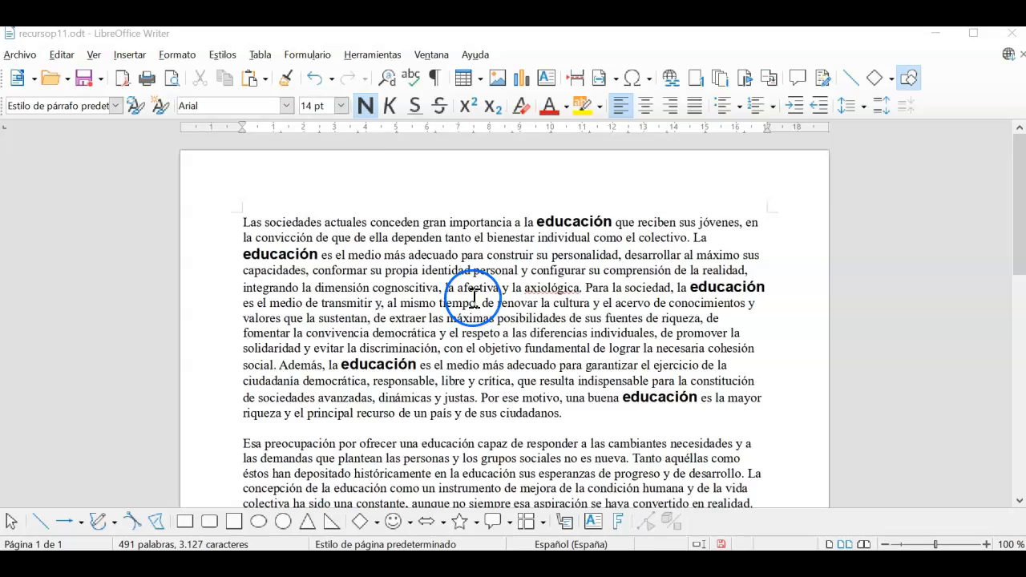
# Give the 'Esa preocupación' paragraph a 0,20 cm indent before text and 1,15 line spacing
pyautogui.scroll(-3, 473, 293)
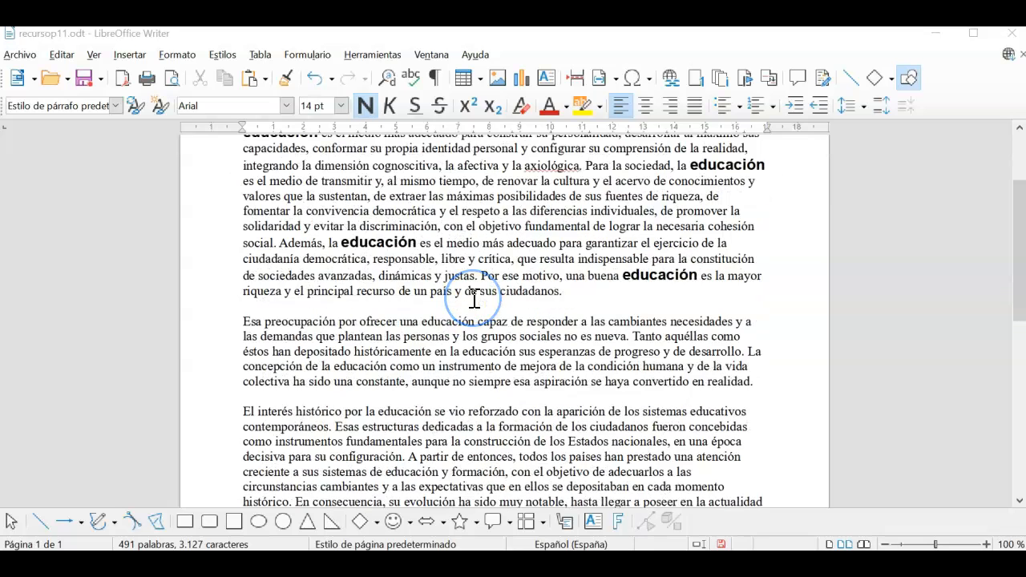
pyautogui.rightClick(483, 351)
pyautogui.moveTo(542, 260)
pyautogui.click(711, 261)
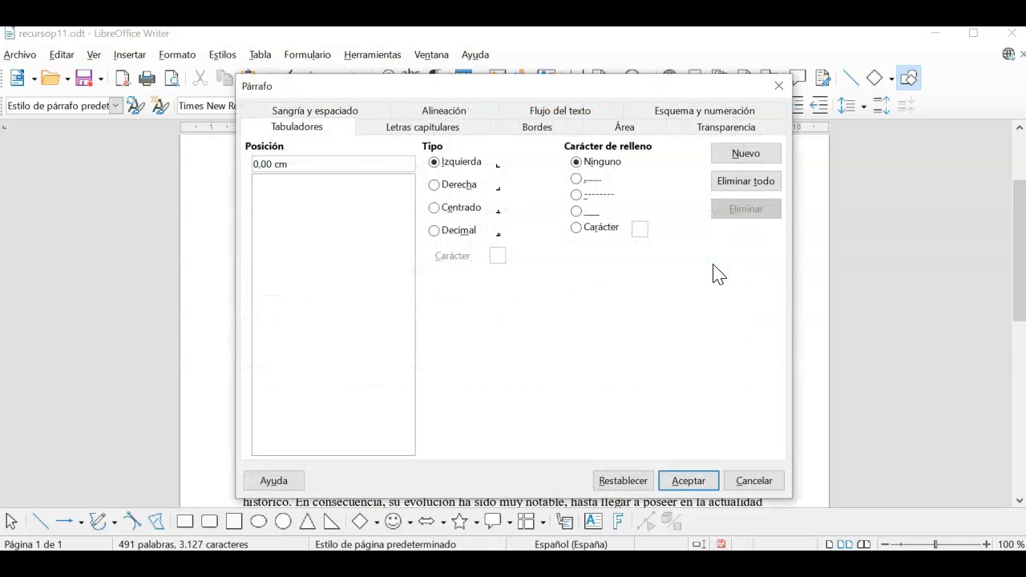
pyautogui.click(343, 113)
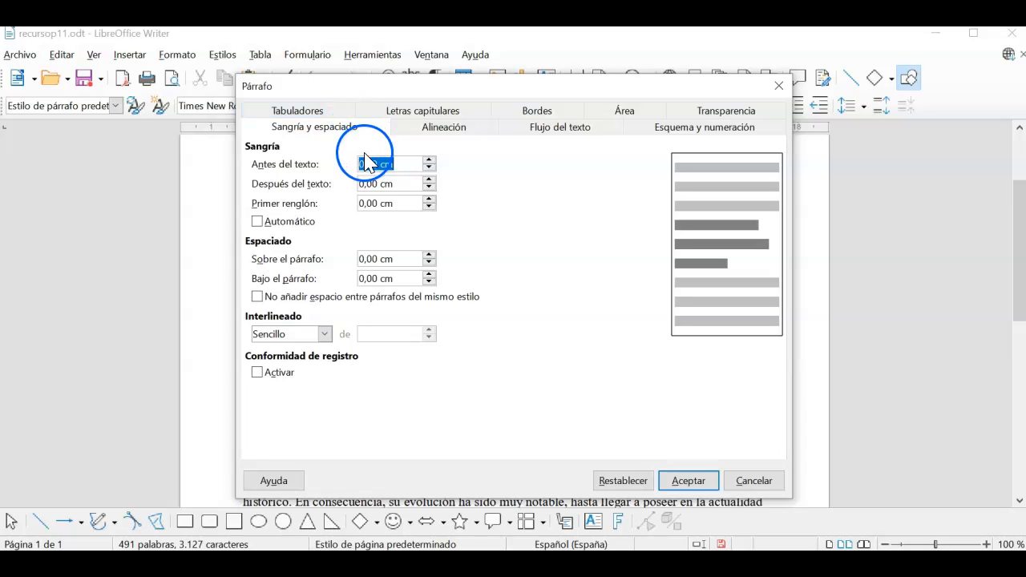
pyautogui.click(429, 160)
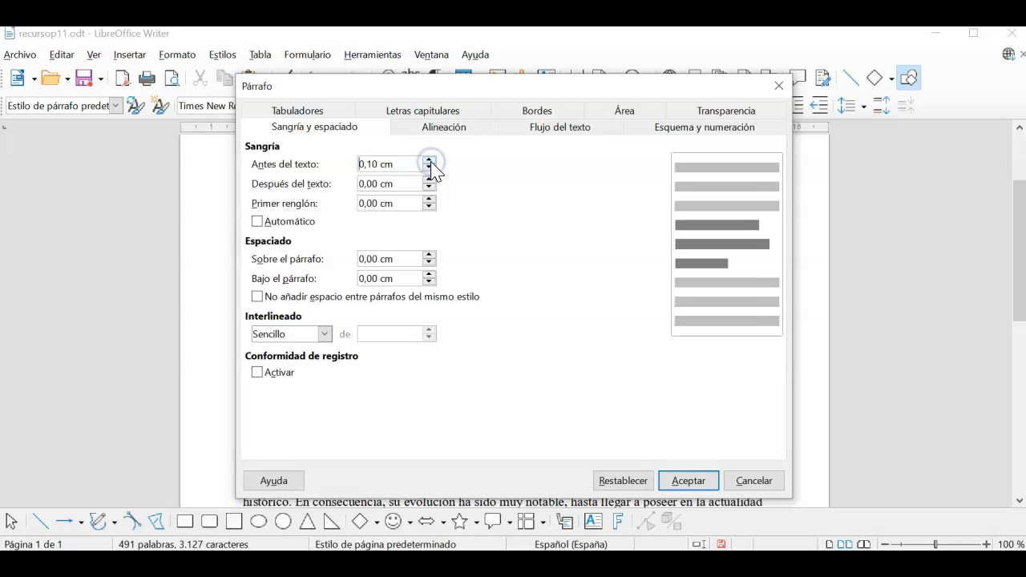
pyautogui.click(429, 160)
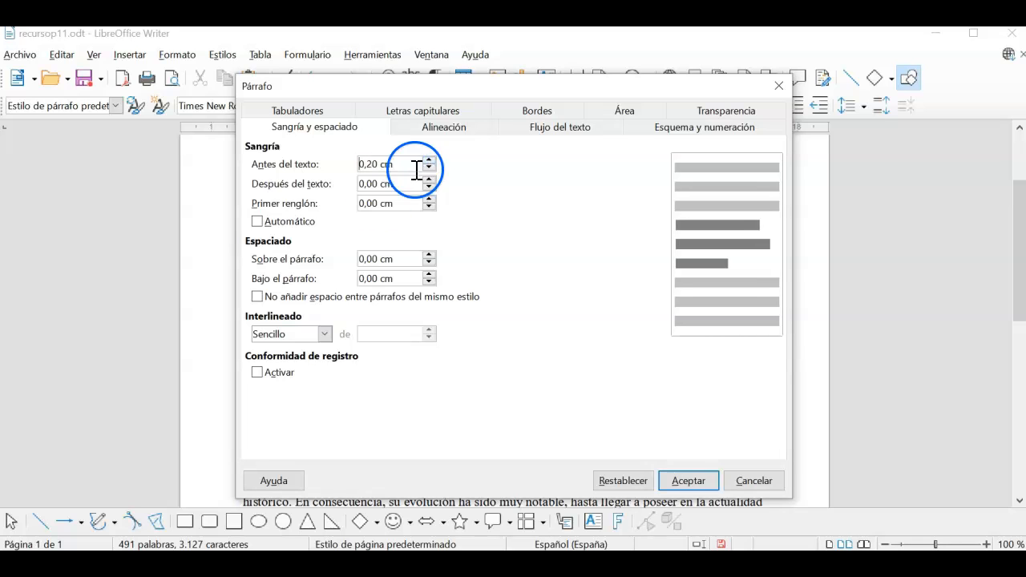
pyautogui.click(325, 333)
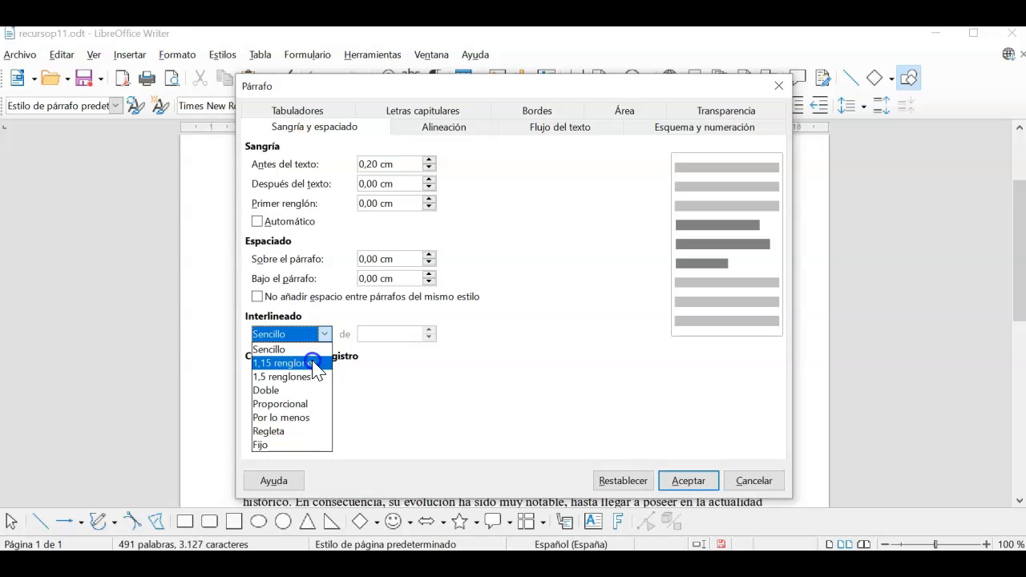
pyautogui.click(312, 364)
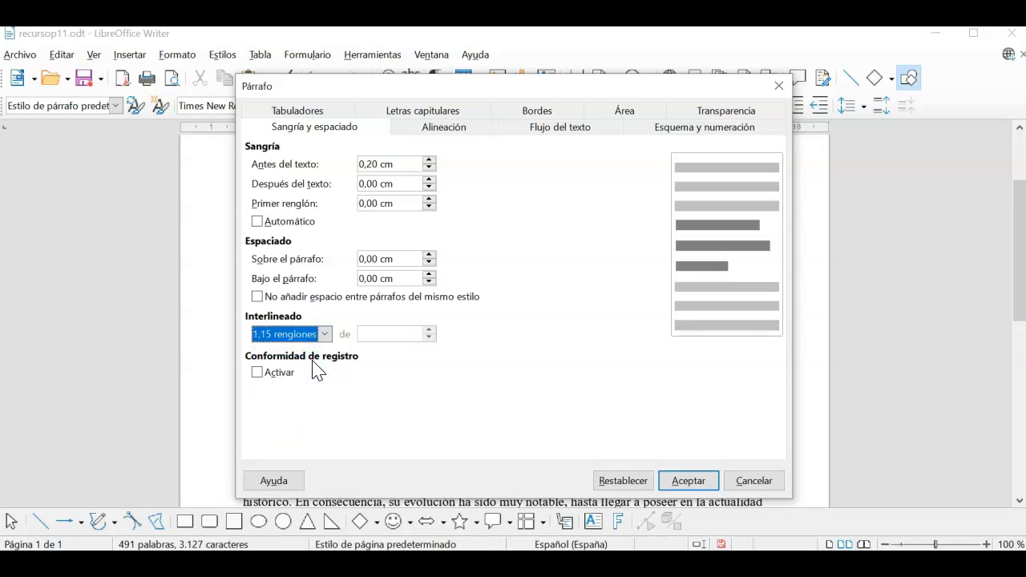
# Centre the paragraph and shade it with the light grey-lilac colour dedce6
pyautogui.click(472, 134)
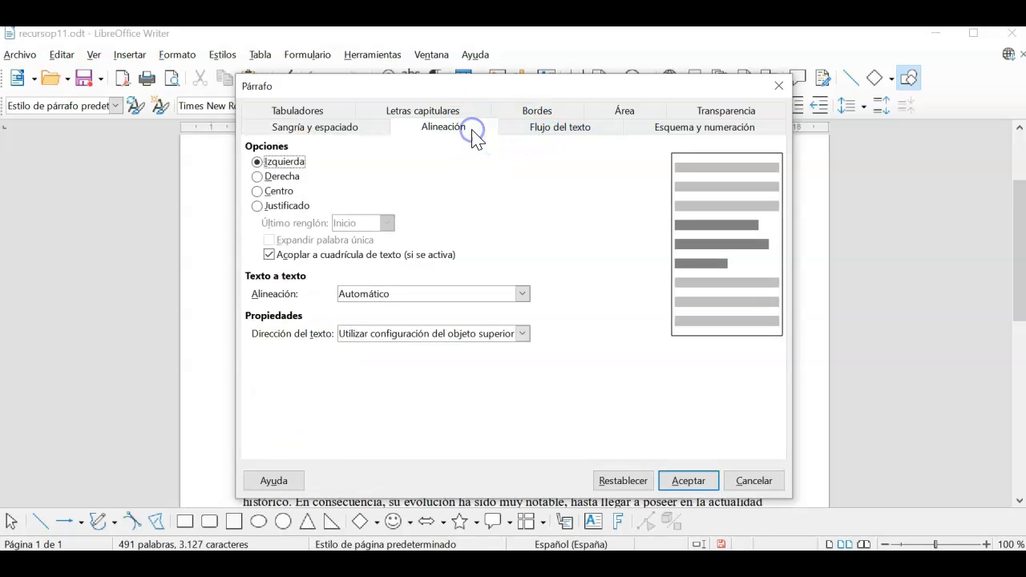
pyautogui.click(276, 201)
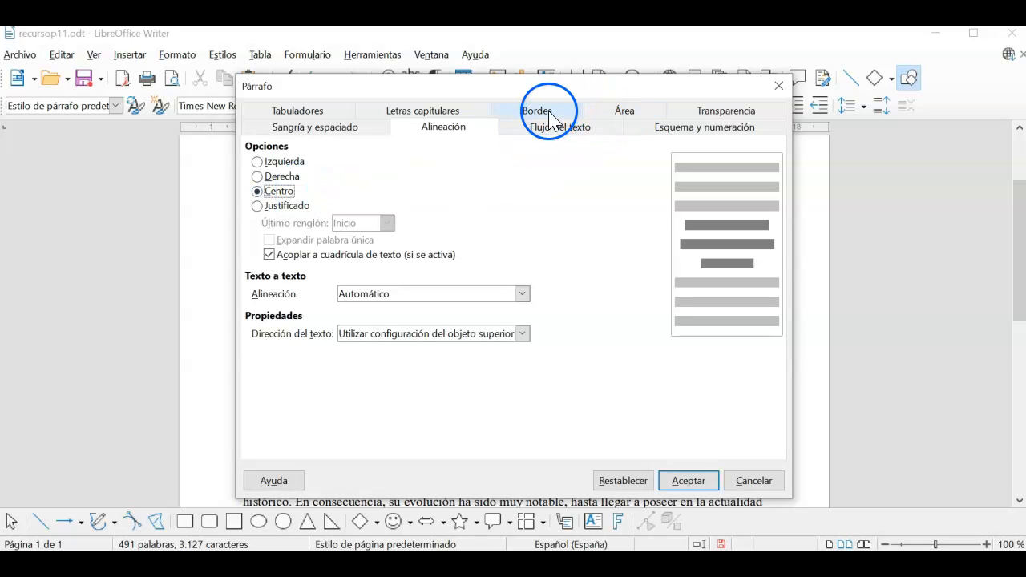
pyautogui.click(603, 117)
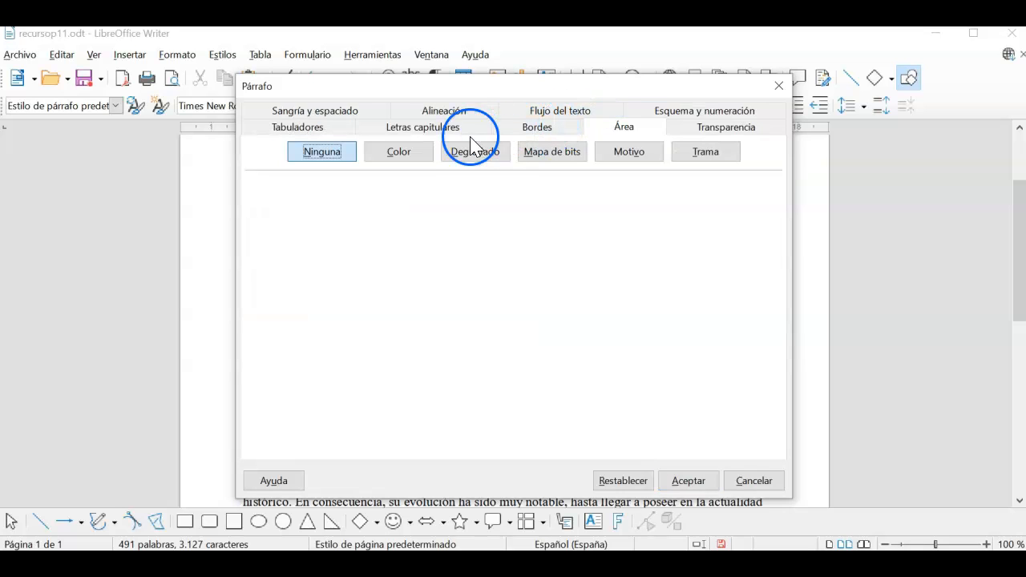
pyautogui.click(403, 152)
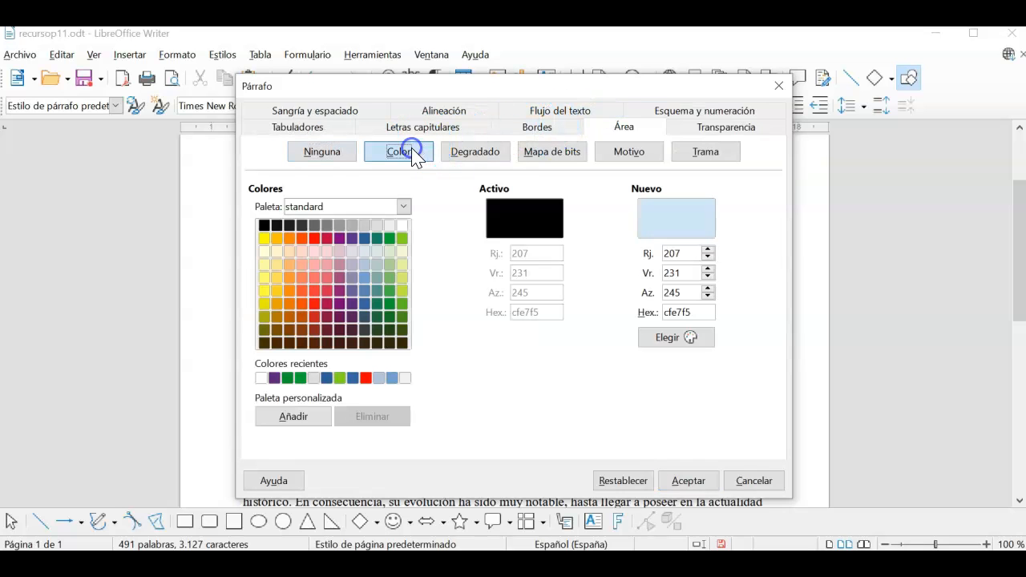
pyautogui.click(351, 253)
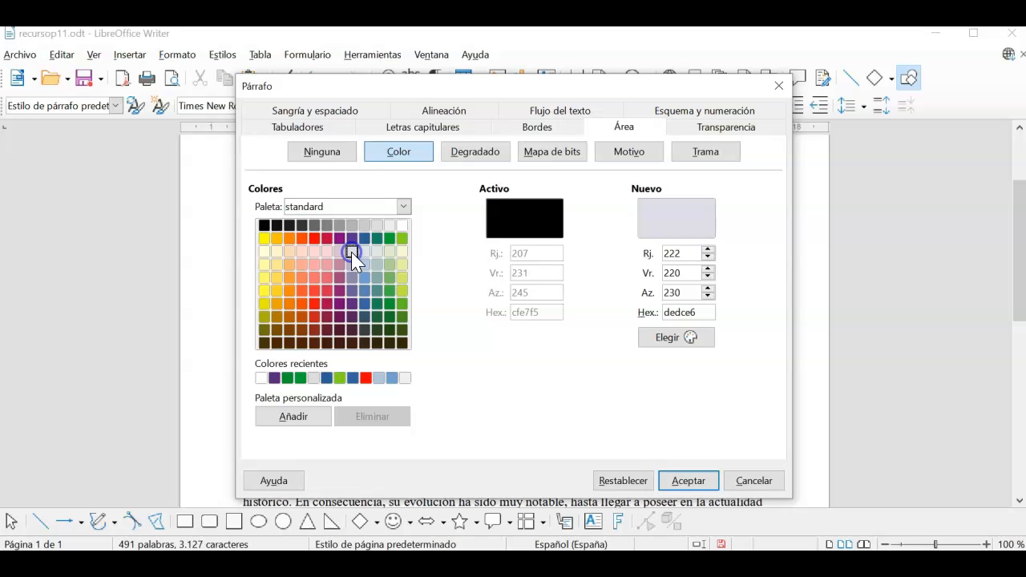
pyautogui.click(688, 480)
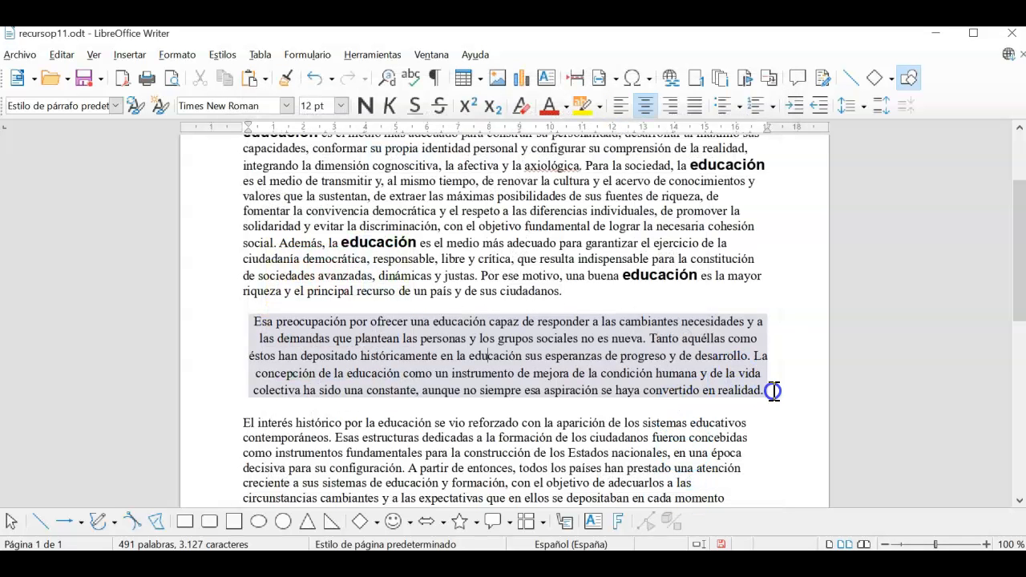
# Colour the text of the shaded 'Esa preocupación' paragraph blue-teal
pyautogui.moveTo(763, 391); pyautogui.dragTo(258, 321)
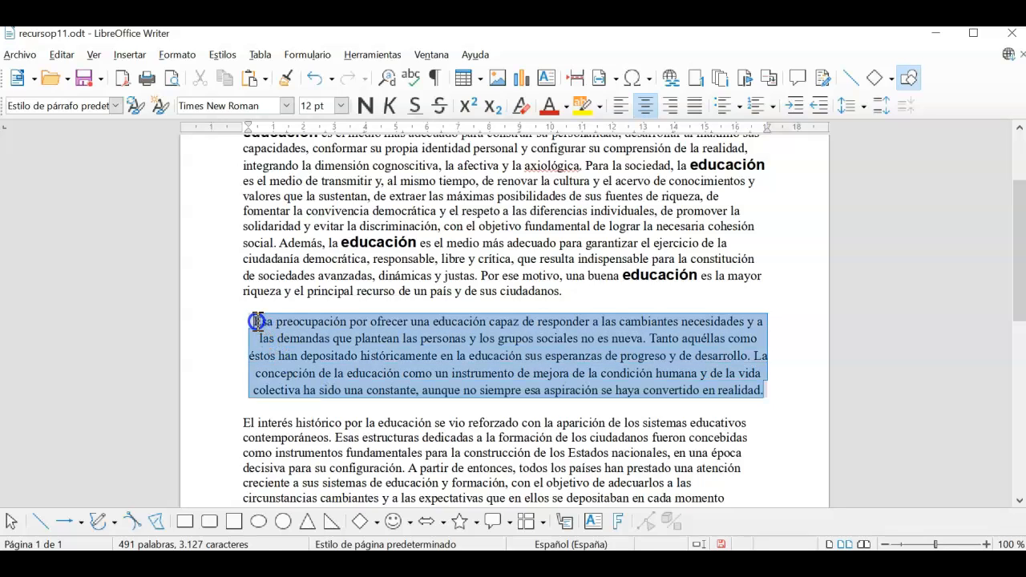
pyautogui.click(566, 106)
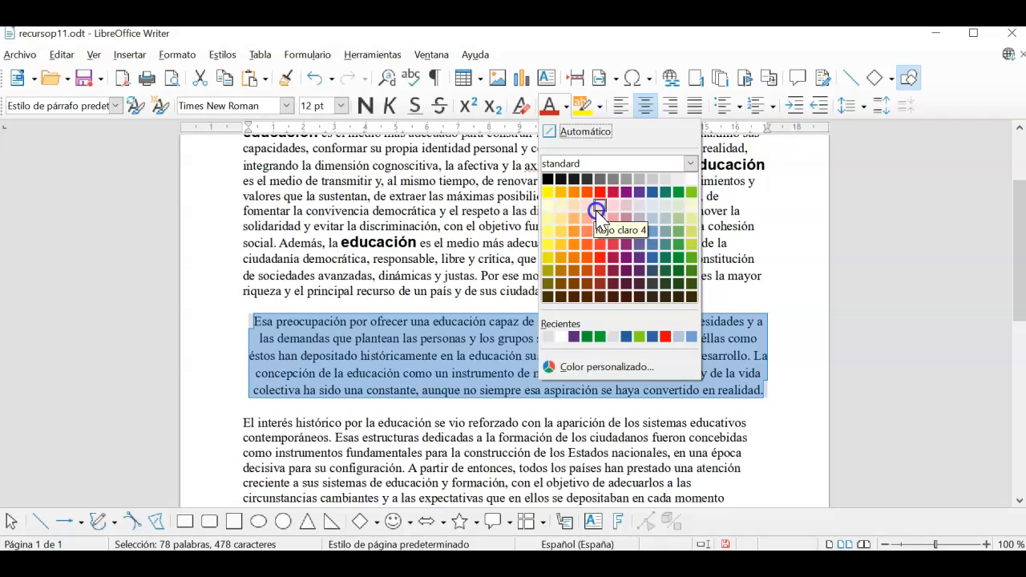
pyautogui.click(666, 205)
pyautogui.click(602, 356)
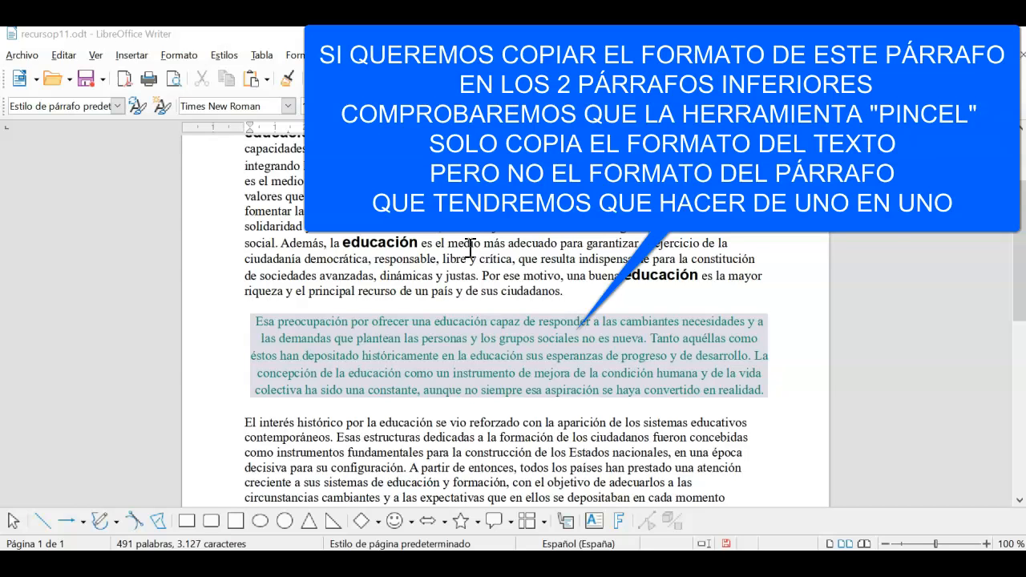
# Paint the teal text format onto the 'El interés histórico' and 'En cada fase' paragraphs
pyautogui.scroll(-3, 470, 248)
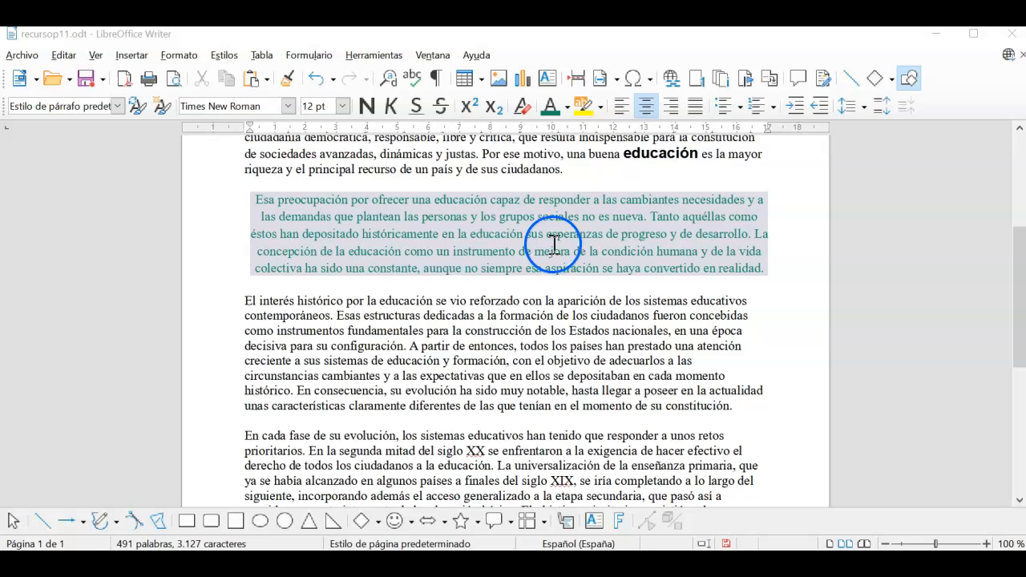
pyautogui.click(485, 314)
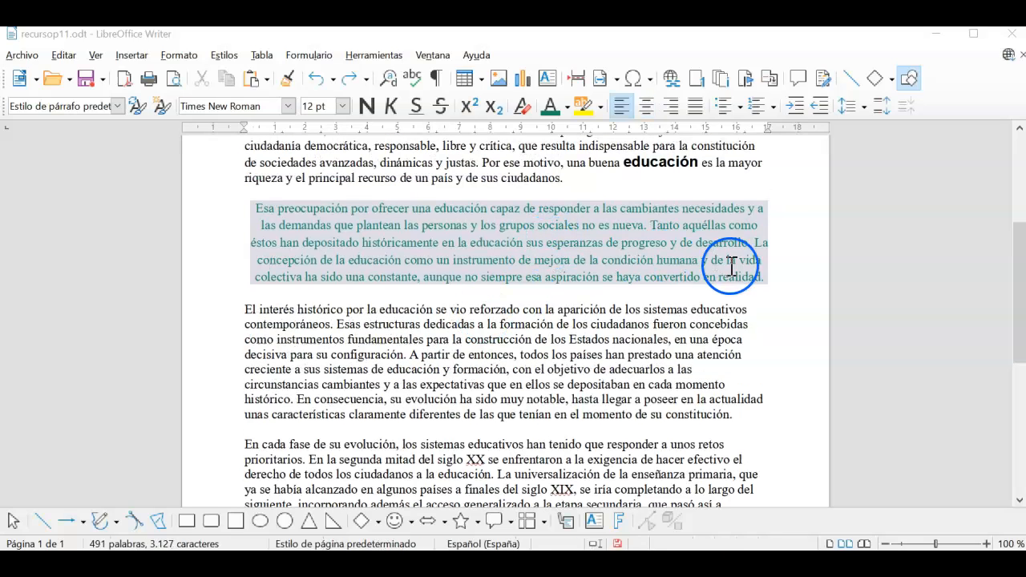
pyautogui.moveTo(768, 277); pyautogui.dragTo(211, 207)
pyautogui.click(288, 80)
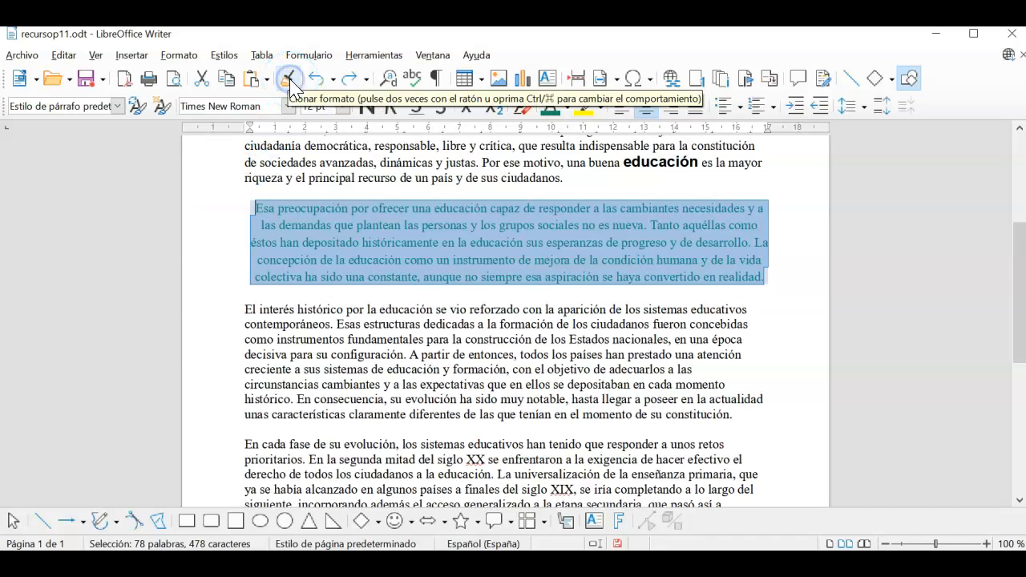
pyautogui.scroll(3, 342, 158)
pyautogui.scroll(-5, 535, 353)
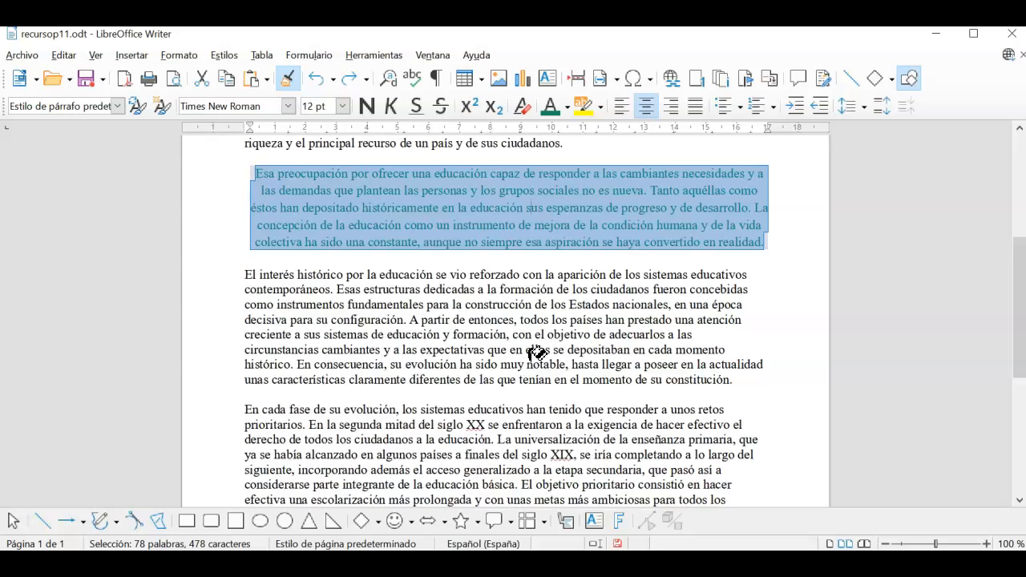
pyautogui.moveTo(734, 340)
pyautogui.mouseDown()
pyautogui.moveTo(745, 339)
pyautogui.moveTo(240, 265)
pyautogui.moveTo(232, 232)
pyautogui.mouseUp()
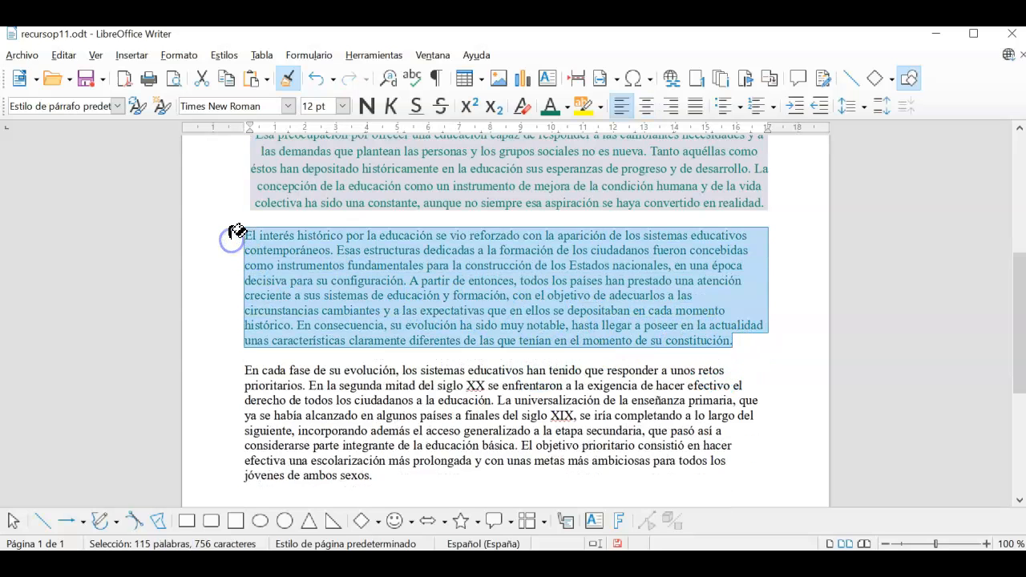
pyautogui.moveTo(403, 473); pyautogui.dragTo(233, 362)
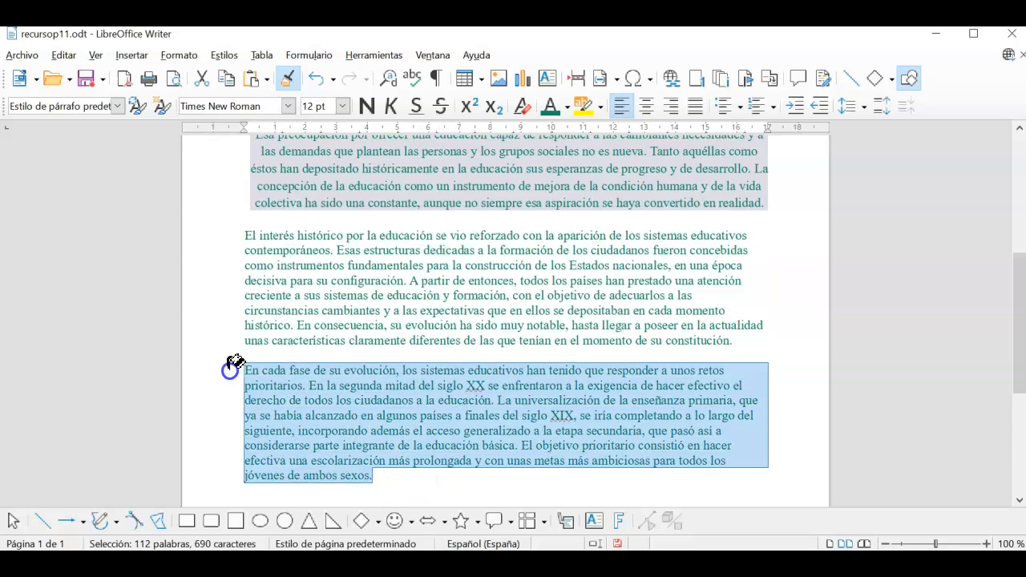
pyautogui.click(338, 401)
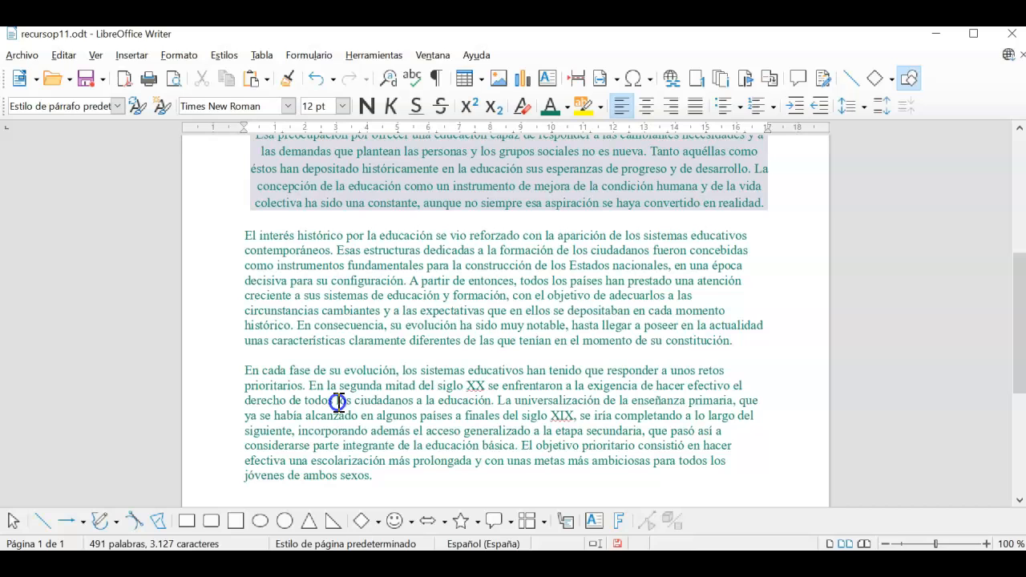
pyautogui.click(636, 331)
pyautogui.moveTo(747, 341); pyautogui.dragTo(190, 236)
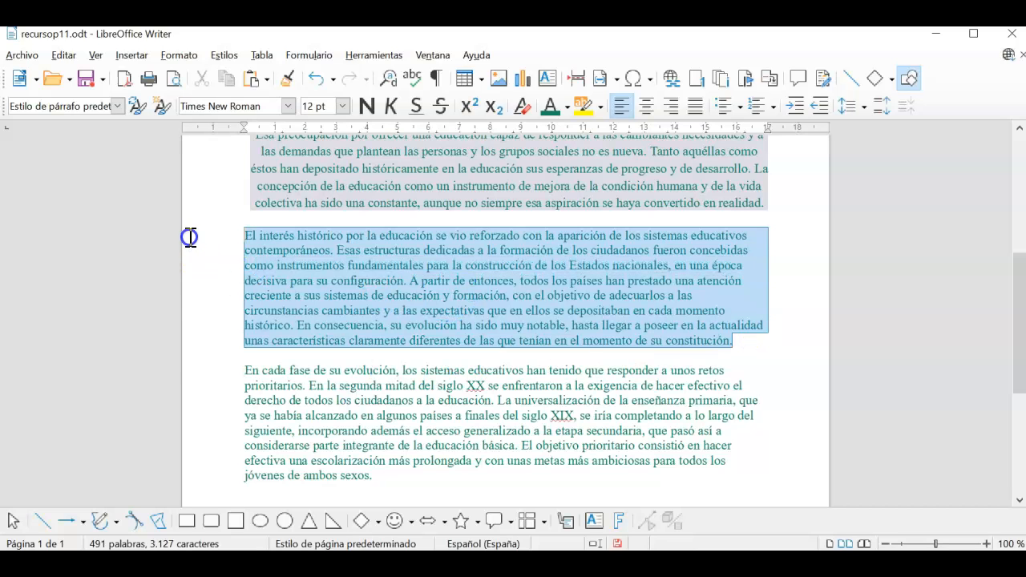
# Shade 'El interés histórico' with dedce6, give it 1,15 line spacing, and centre it
pyautogui.rightClick(401, 256)
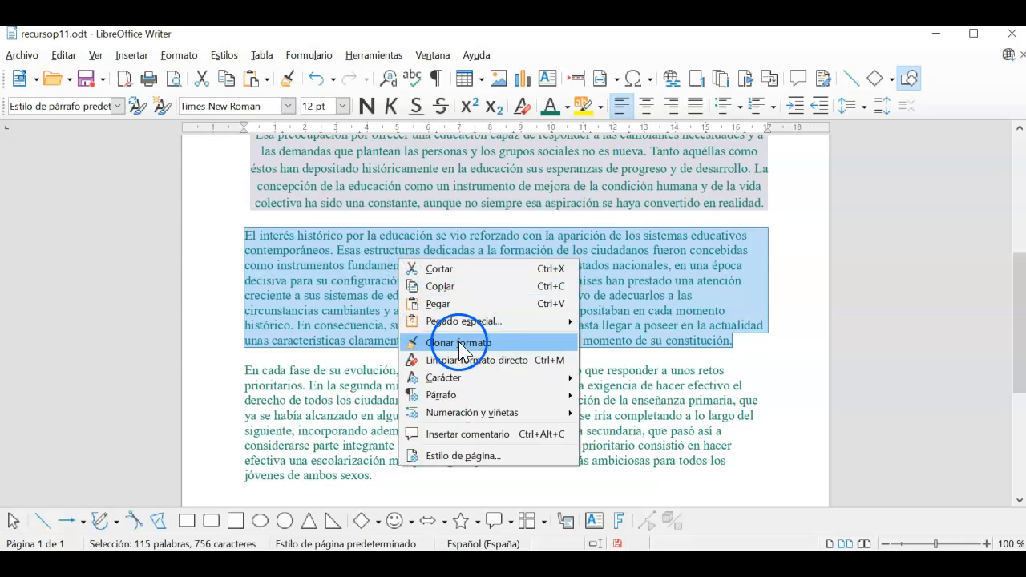
pyautogui.click(476, 394)
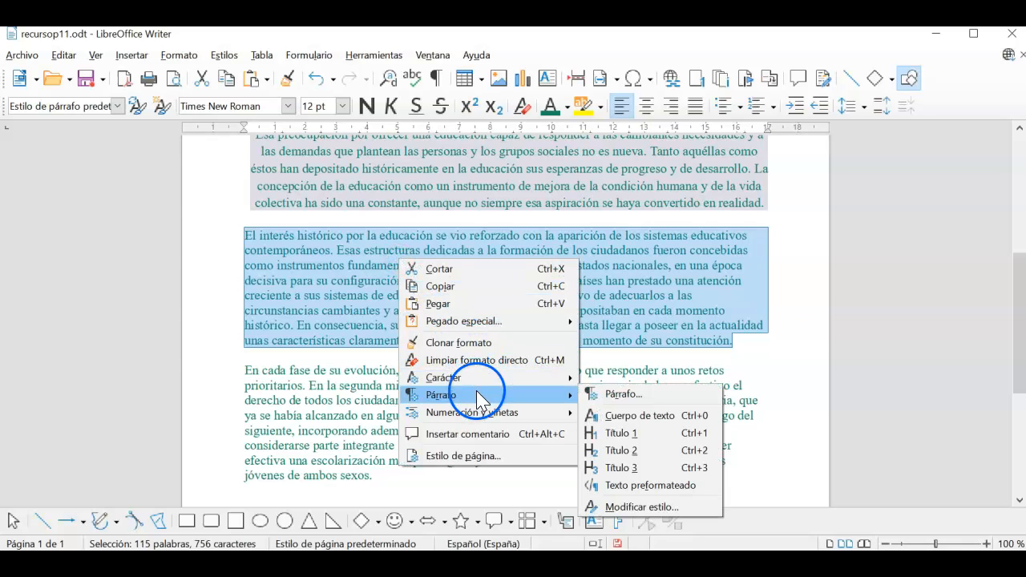
pyautogui.click(660, 392)
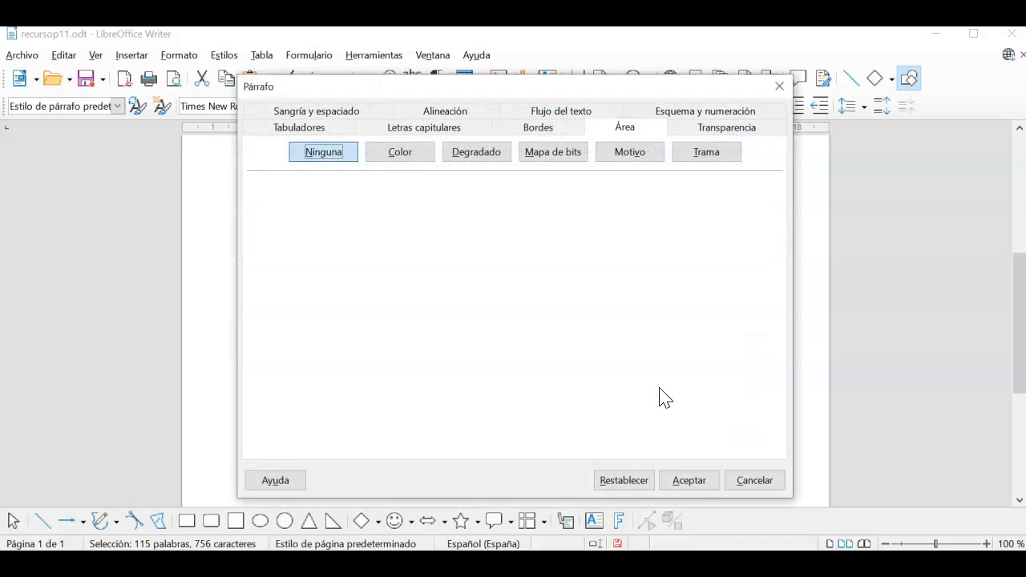
pyautogui.click(404, 155)
pyautogui.click(355, 251)
pyautogui.click(327, 112)
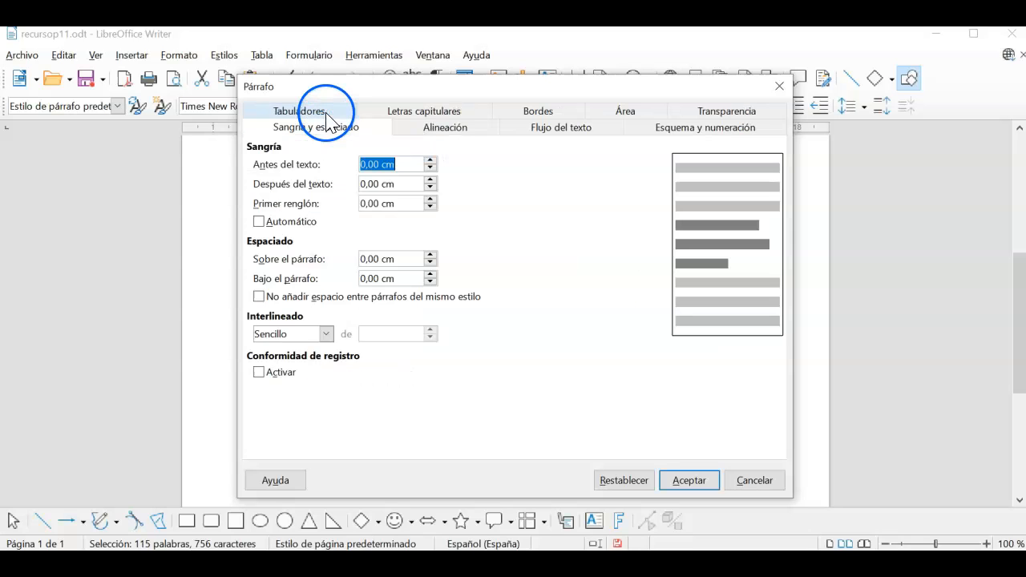
pyautogui.click(326, 334)
pyautogui.click(293, 363)
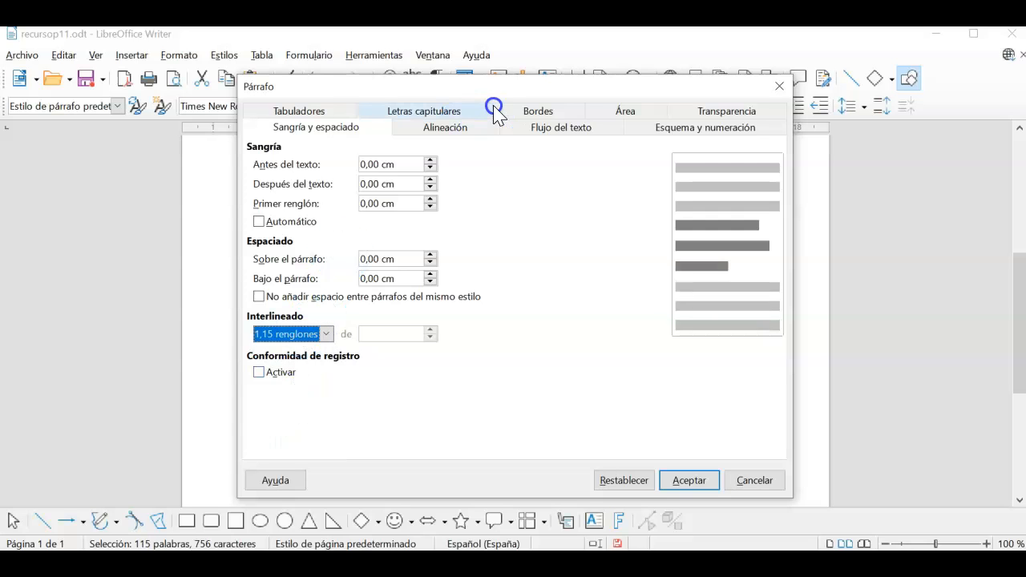
pyautogui.click(463, 130)
pyautogui.click(276, 191)
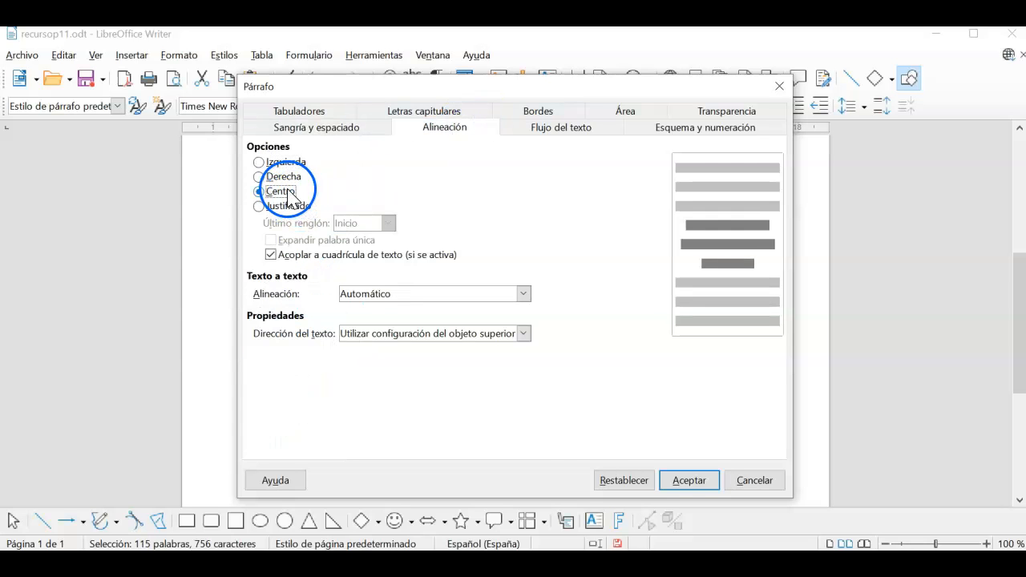
pyautogui.click(691, 480)
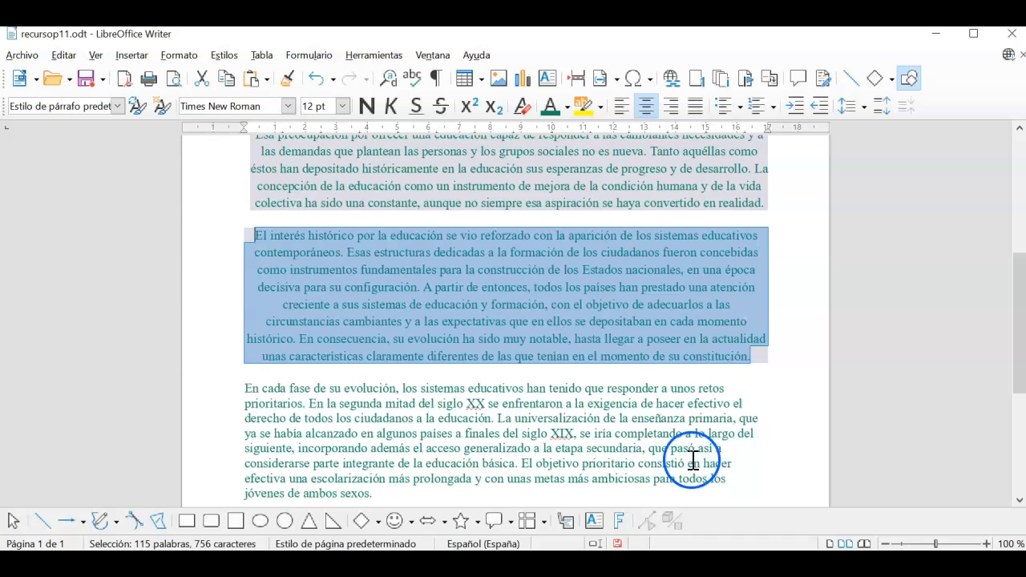
# Centre the 'En cada fase' paragraph and set its line spacing to 1,15
pyautogui.scroll(-2, 629, 385)
pyautogui.click(630, 385)
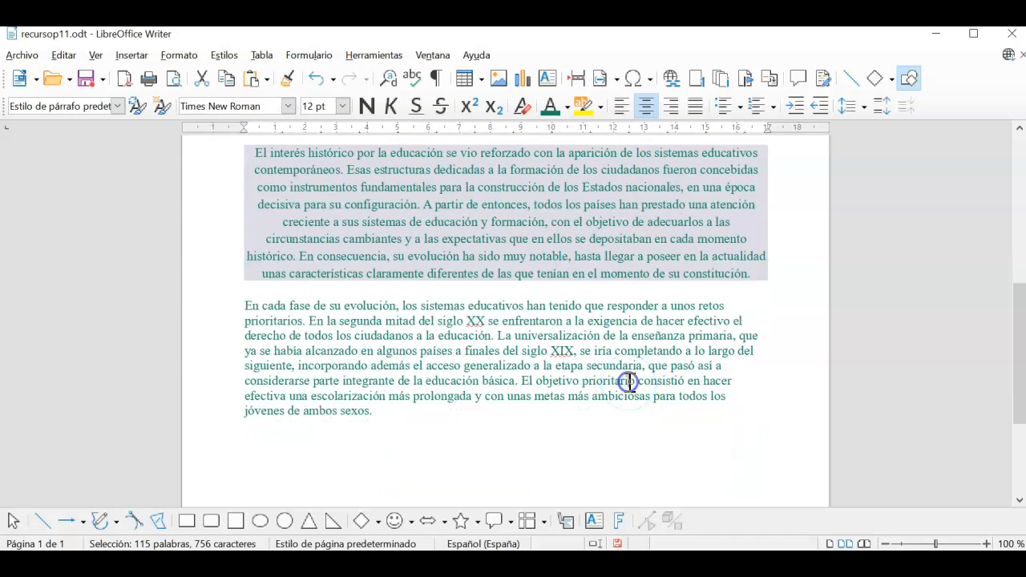
pyautogui.moveTo(395, 412); pyautogui.dragTo(236, 305)
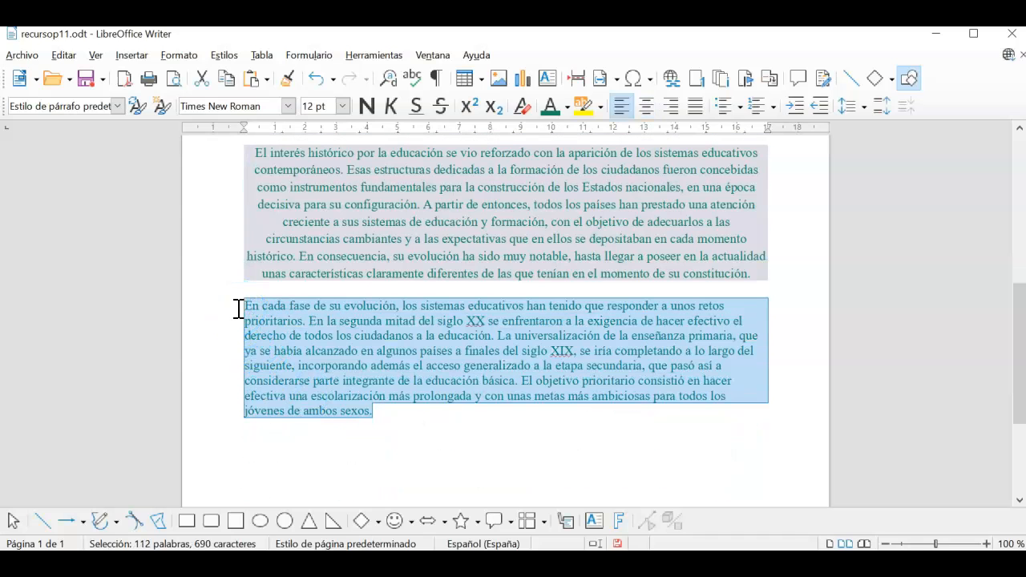
pyautogui.click(645, 106)
pyautogui.rightClick(486, 331)
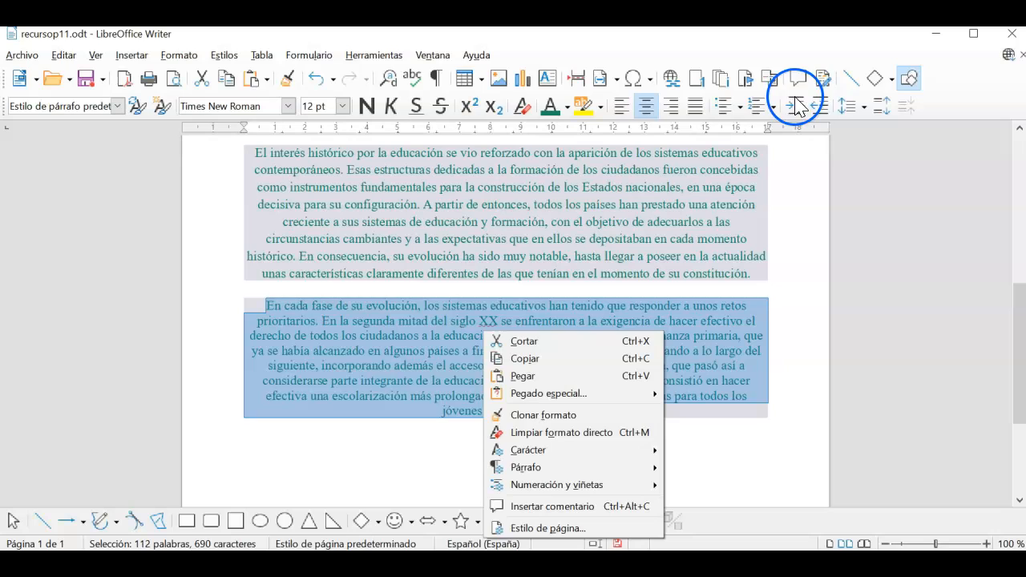
pyautogui.click(859, 112)
pyautogui.click(859, 112)
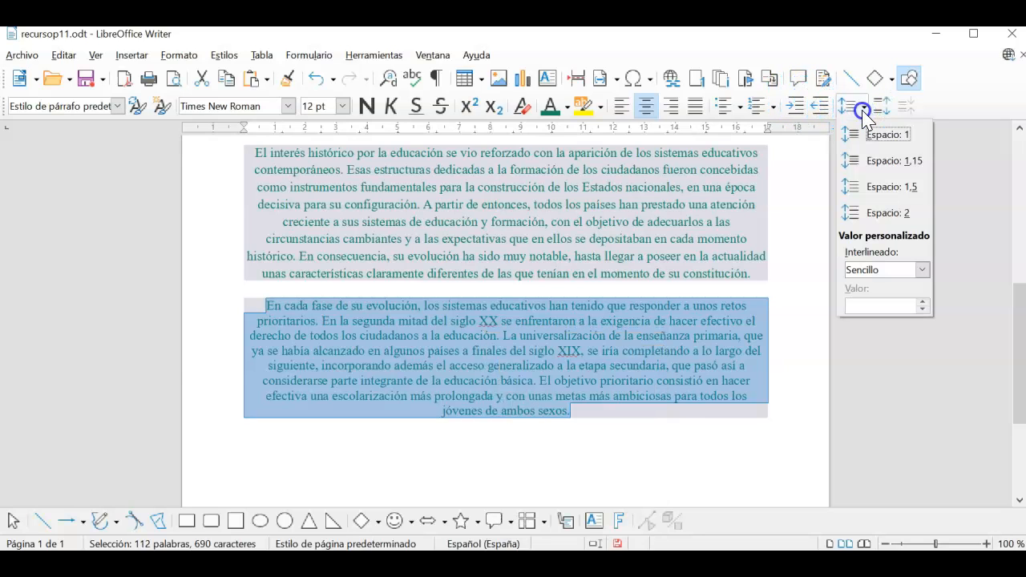
pyautogui.click(884, 161)
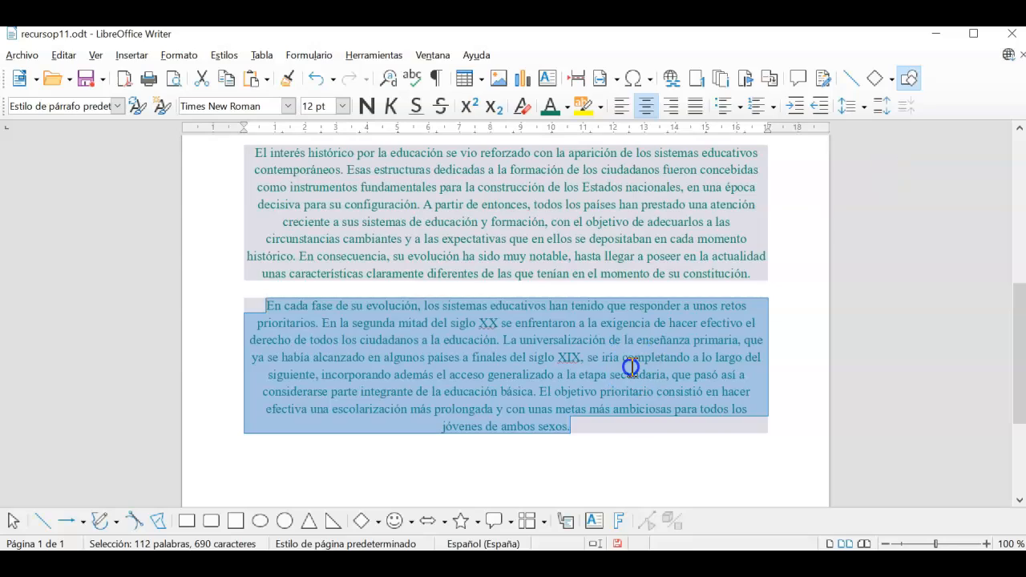
pyautogui.click(620, 415)
pyautogui.scroll(3, 621, 414)
pyautogui.scroll(2, 621, 414)
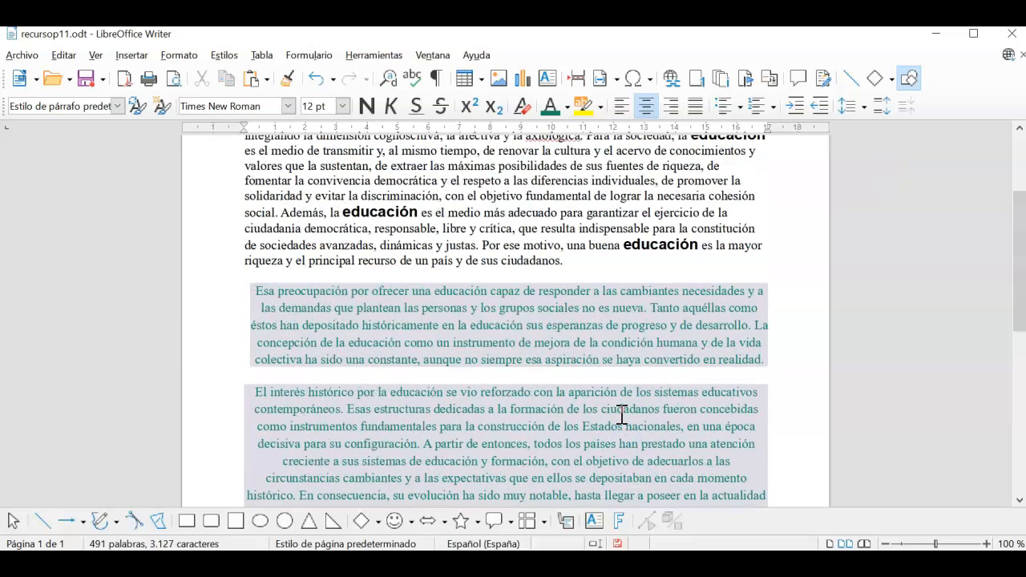
pyautogui.scroll(-4, 481, 331)
pyautogui.scroll(2, 481, 331)
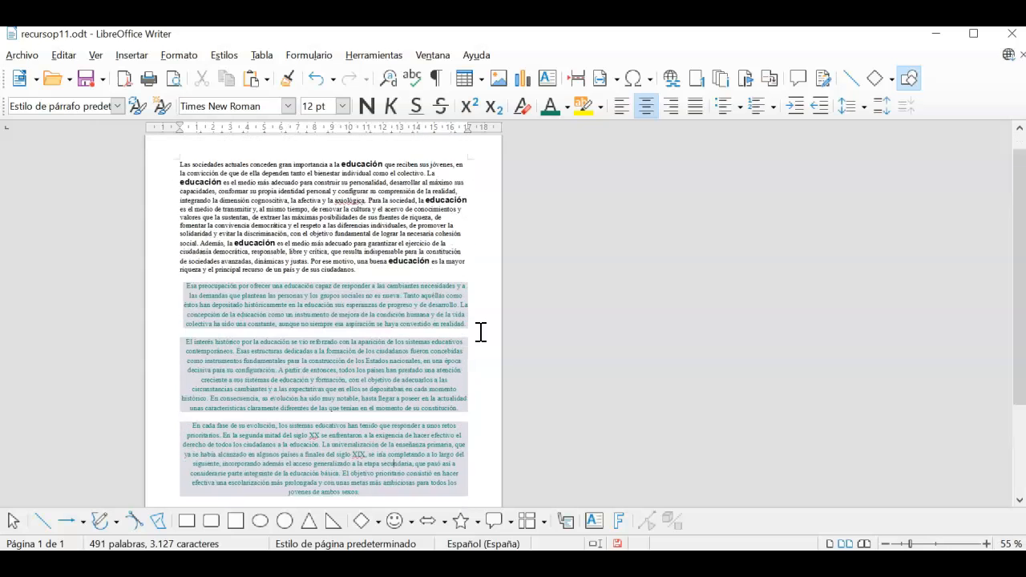
pyautogui.scroll(-3, 480, 331)
pyautogui.scroll(2, 480, 332)
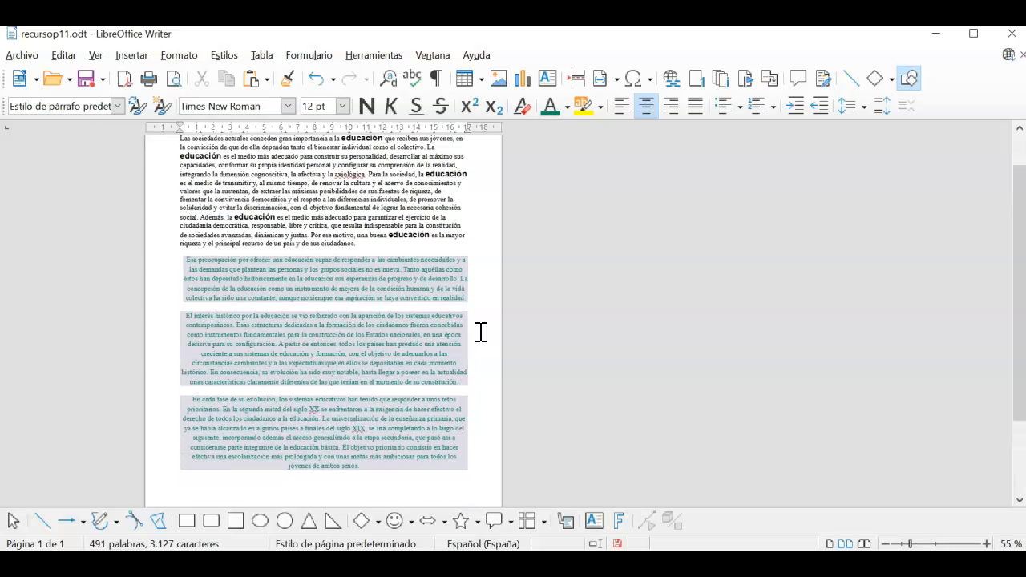
pyautogui.scroll(1, 480, 332)
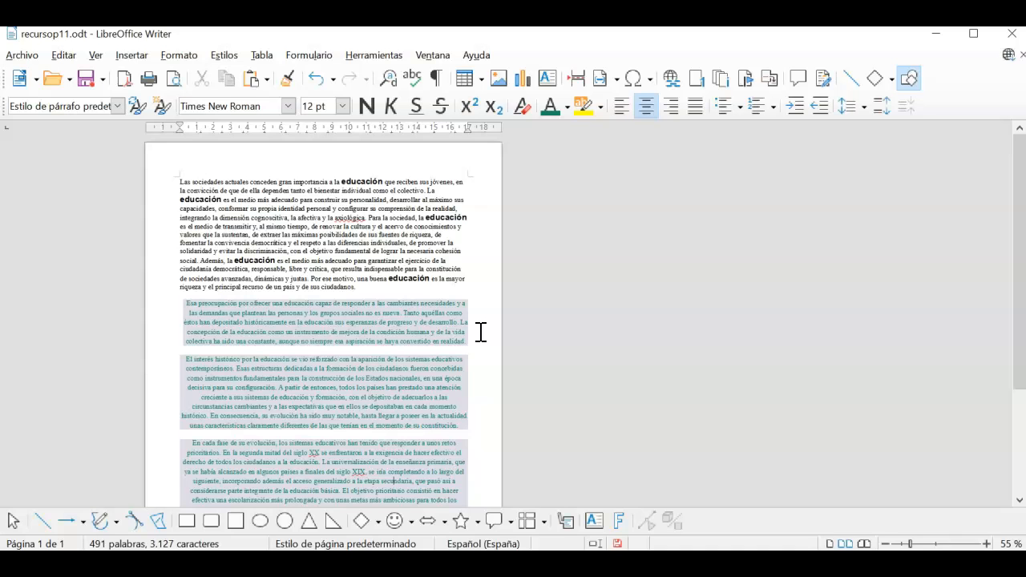
pyautogui.keyDown('ctrl'); pyautogui.scroll(-3, 480, 332); pyautogui.keyUp('ctrl')
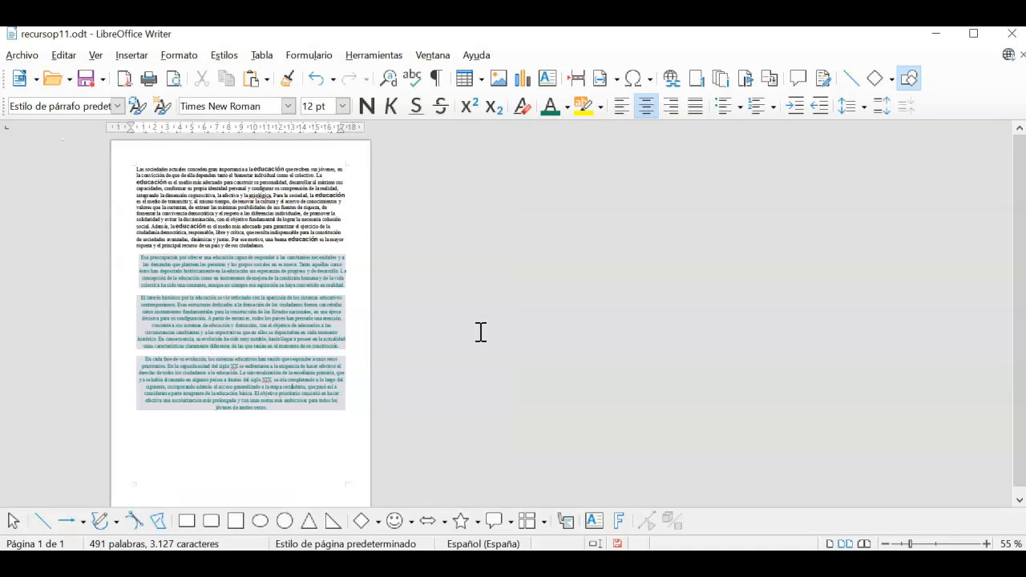
pyautogui.keyDown('ctrl'); pyautogui.scroll(4, 481, 332); pyautogui.keyUp('ctrl')
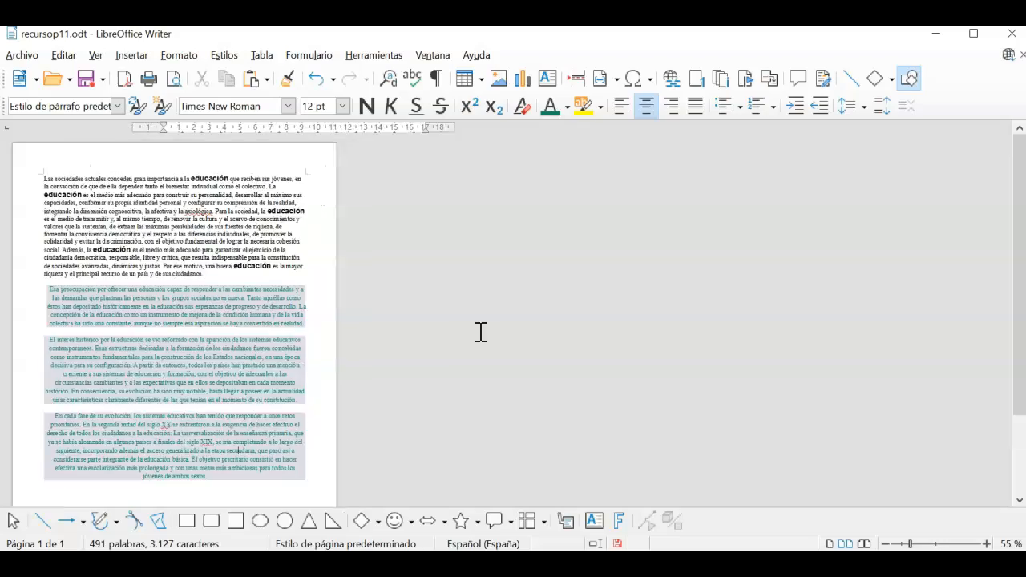
pyautogui.keyDown('ctrl'); pyautogui.scroll(2, 480, 332); pyautogui.keyUp('ctrl')
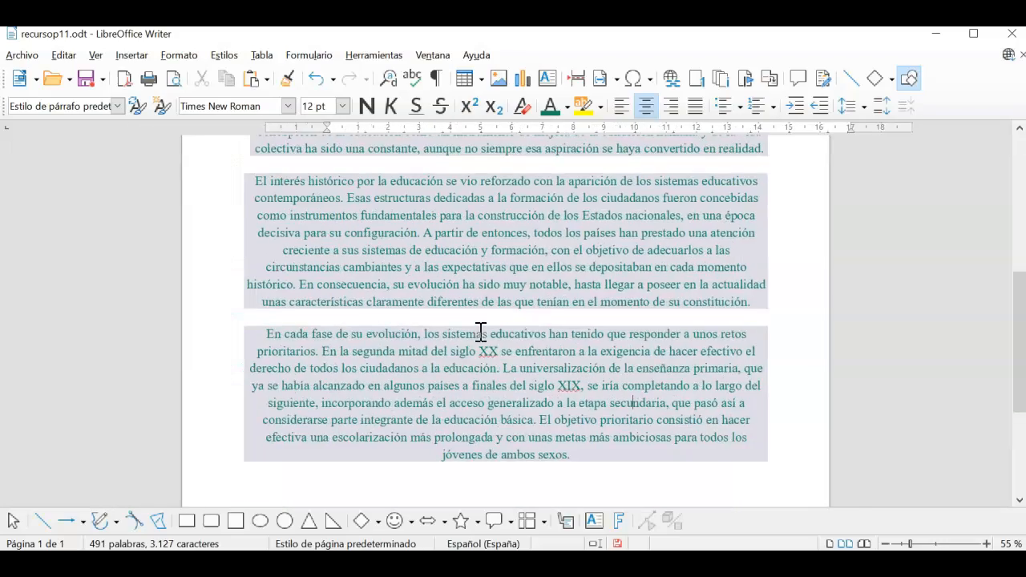
pyautogui.scroll(8, 481, 332)
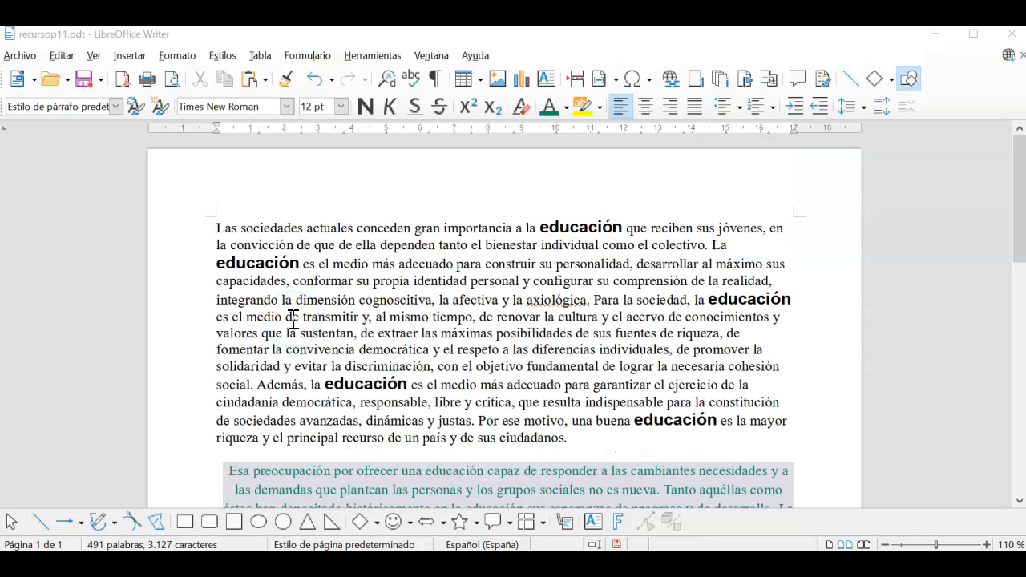
# Start a new line after the 'En cada fase' paragraph and enter the student's name and class
pyautogui.scroll(-5, 293, 321)
pyautogui.scroll(-5, 293, 321)
pyautogui.click(637, 233)
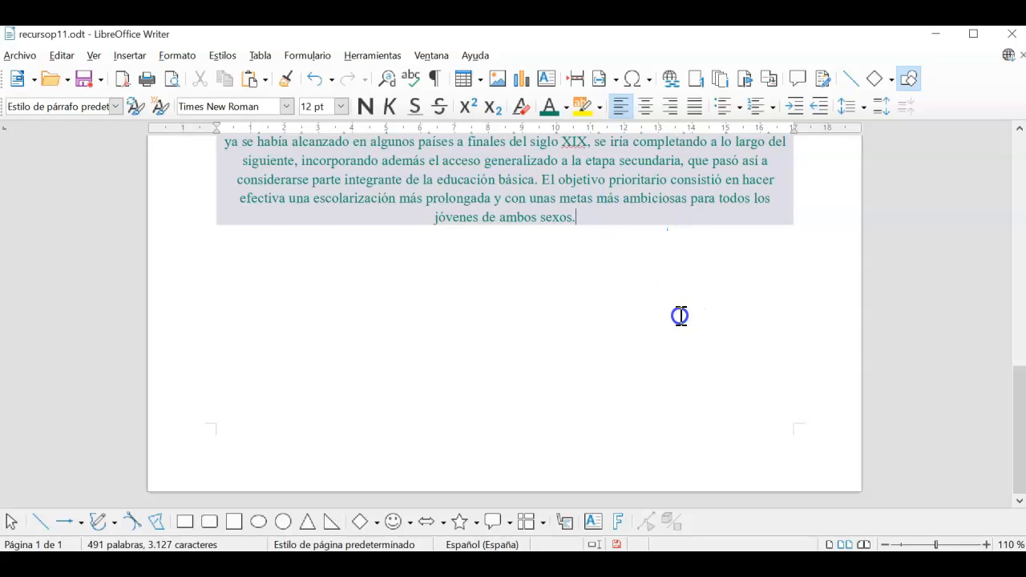
pyautogui.press('Return')
pyautogui.press('Return')
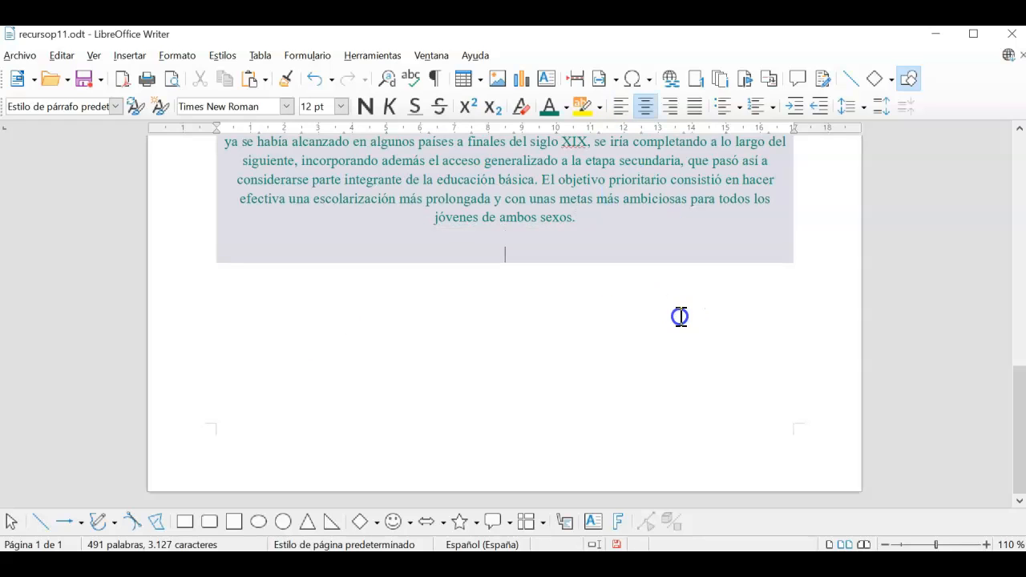
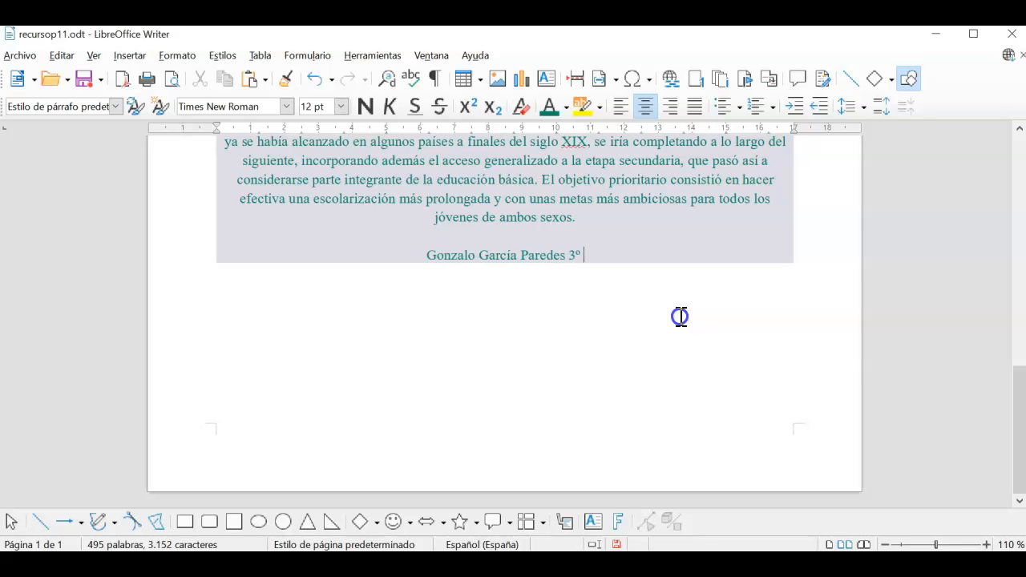
pyautogui.write('C')
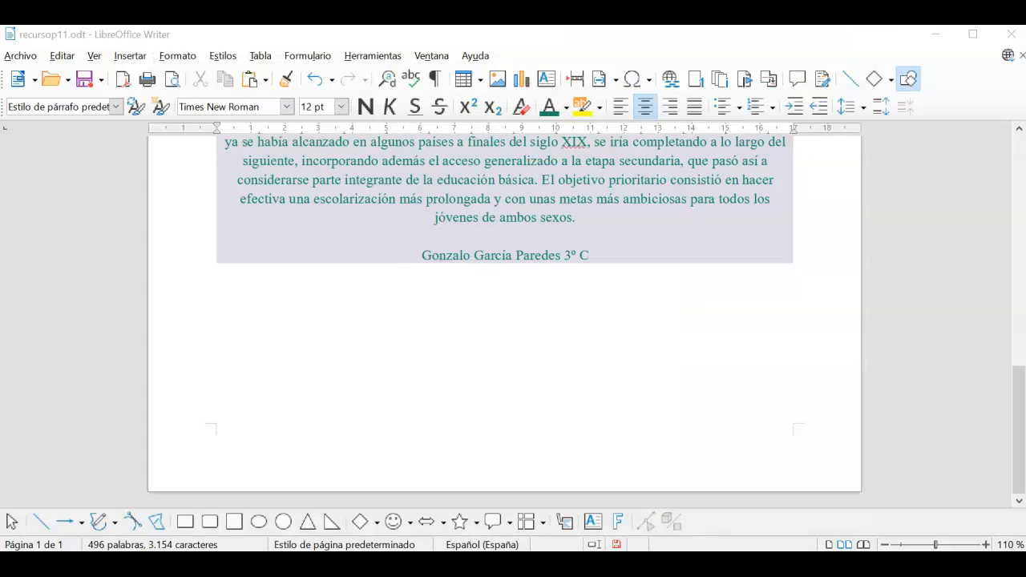
# Save the document as 'p13' in the Documentos › writer folder via Guardar como
pyautogui.click(19, 56)
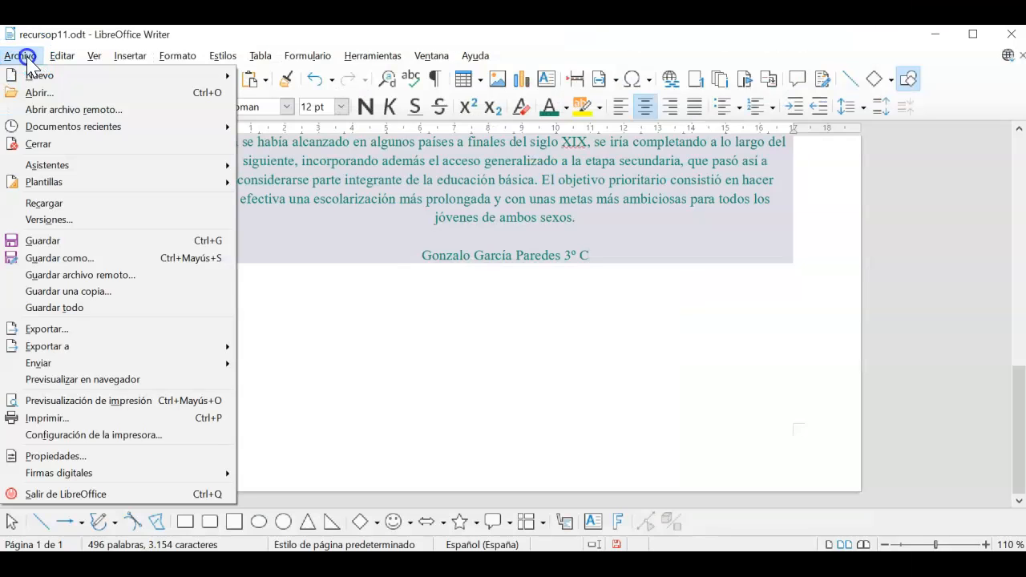
pyautogui.click(60, 258)
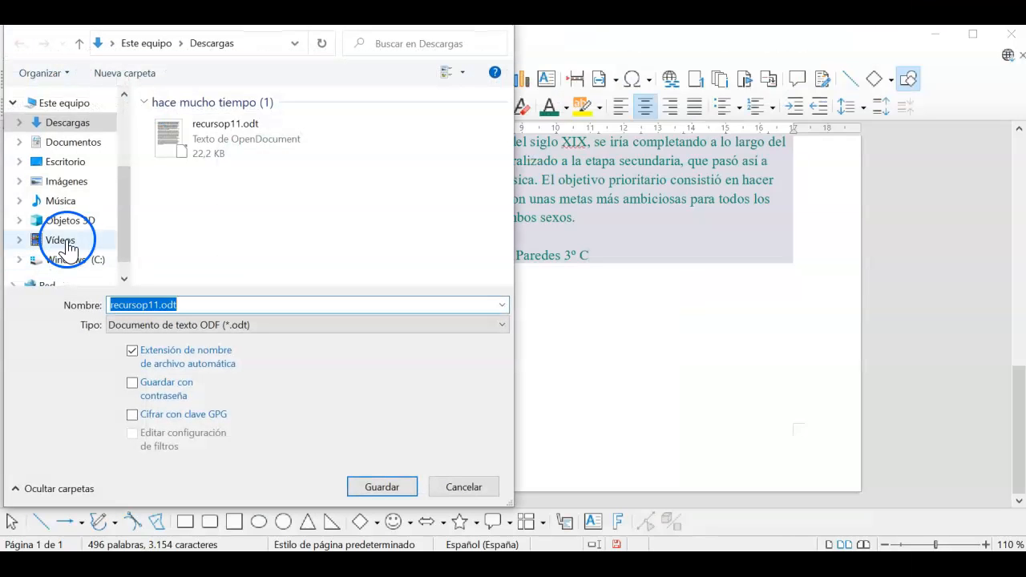
pyautogui.click(72, 141)
pyautogui.scroll(-1, 256, 180)
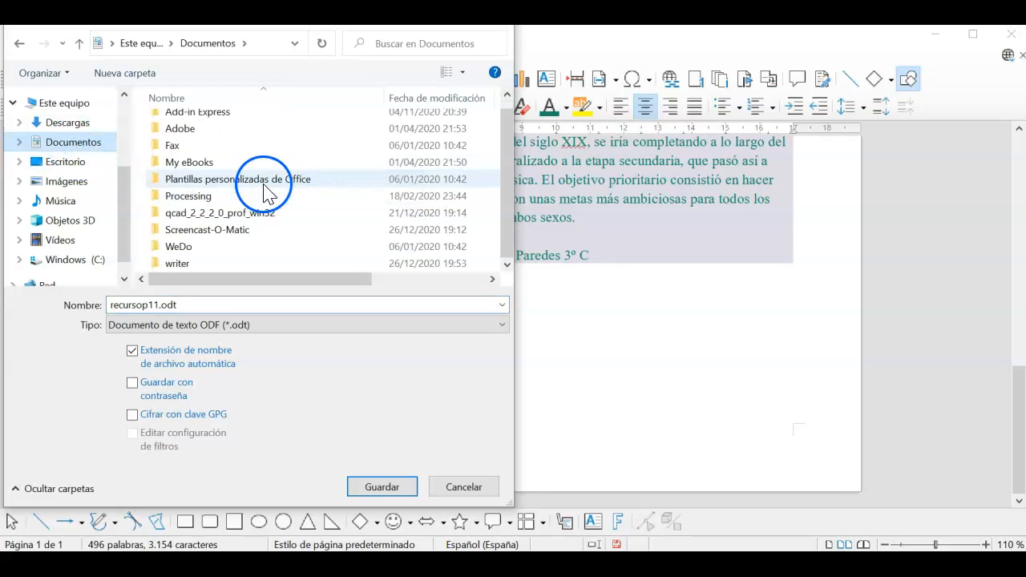
pyautogui.doubleClick(176, 266)
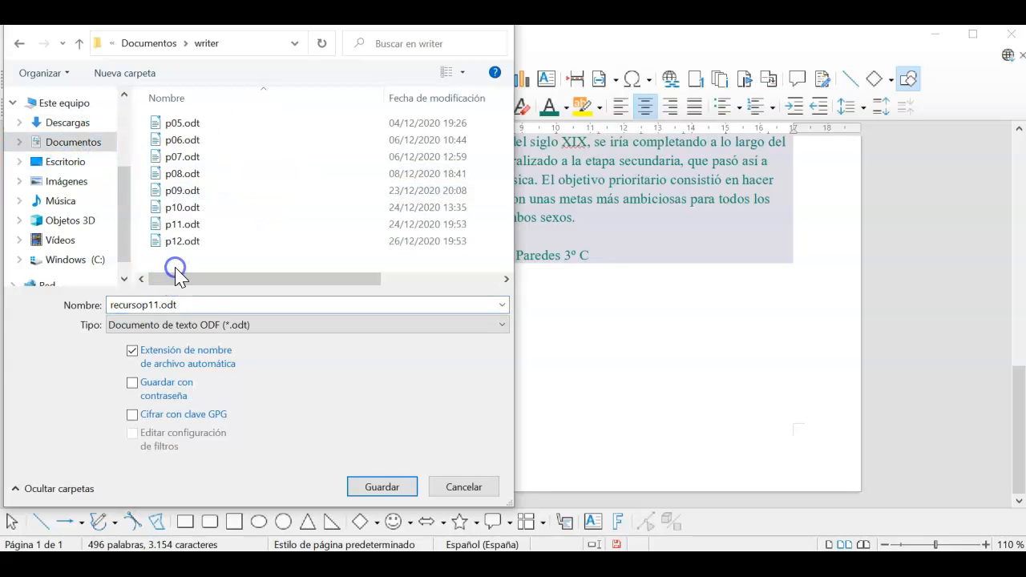
pyautogui.doubleClick(225, 299)
pyautogui.write('p13')
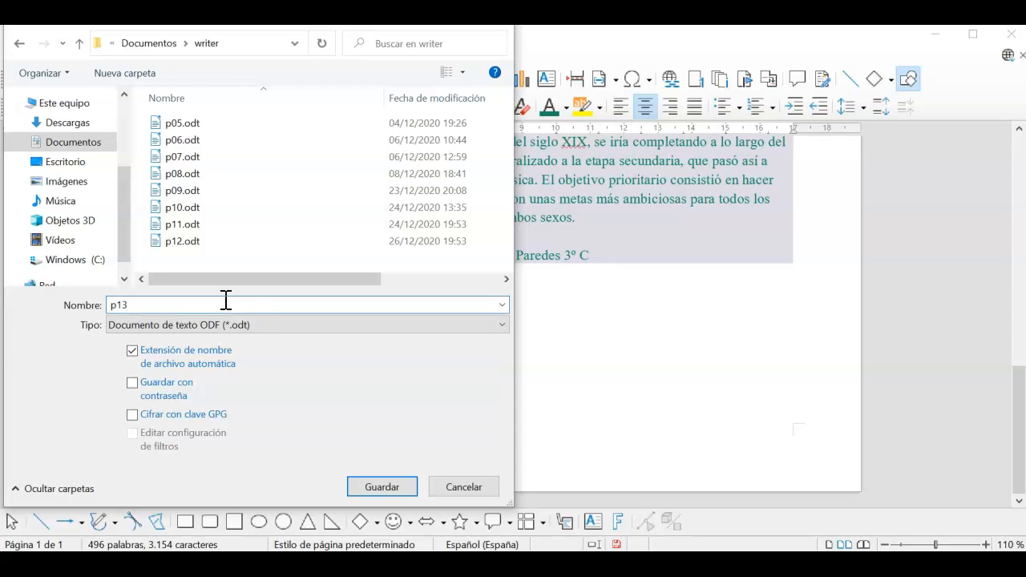
pyautogui.click(378, 487)
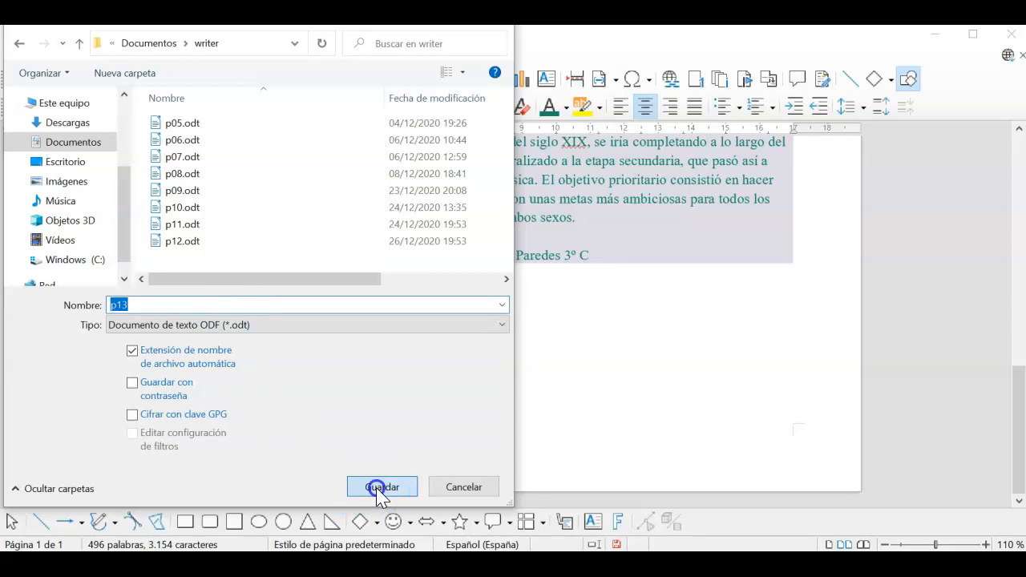